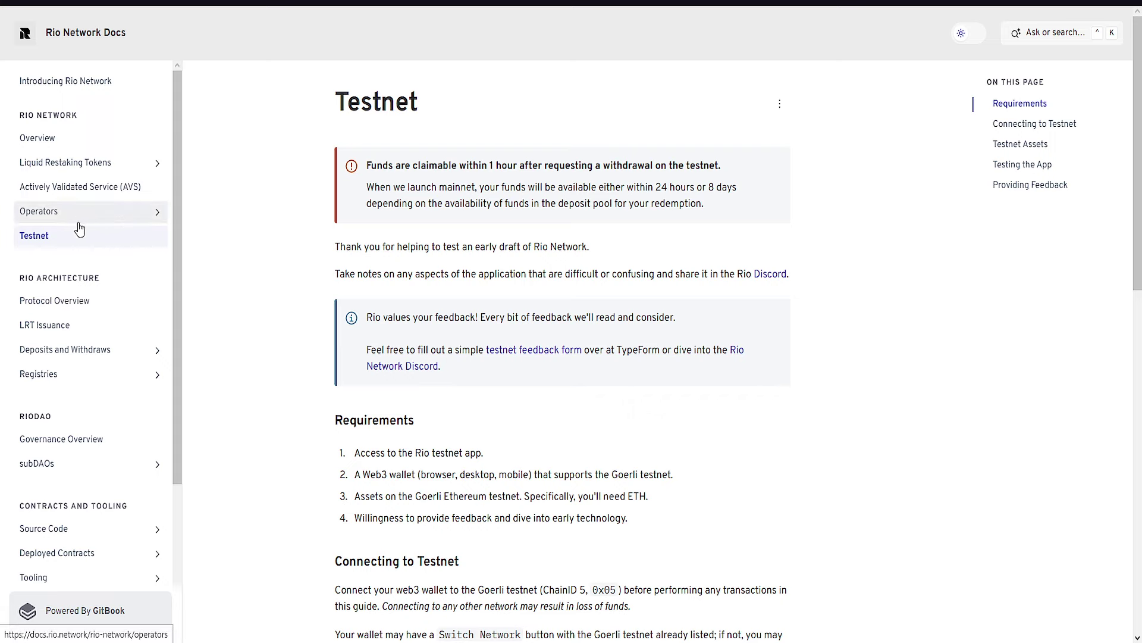
# Read through the Testnet guide's requirements, network connection and testnet assets sections
pyautogui.scroll(-10, 250, 277)
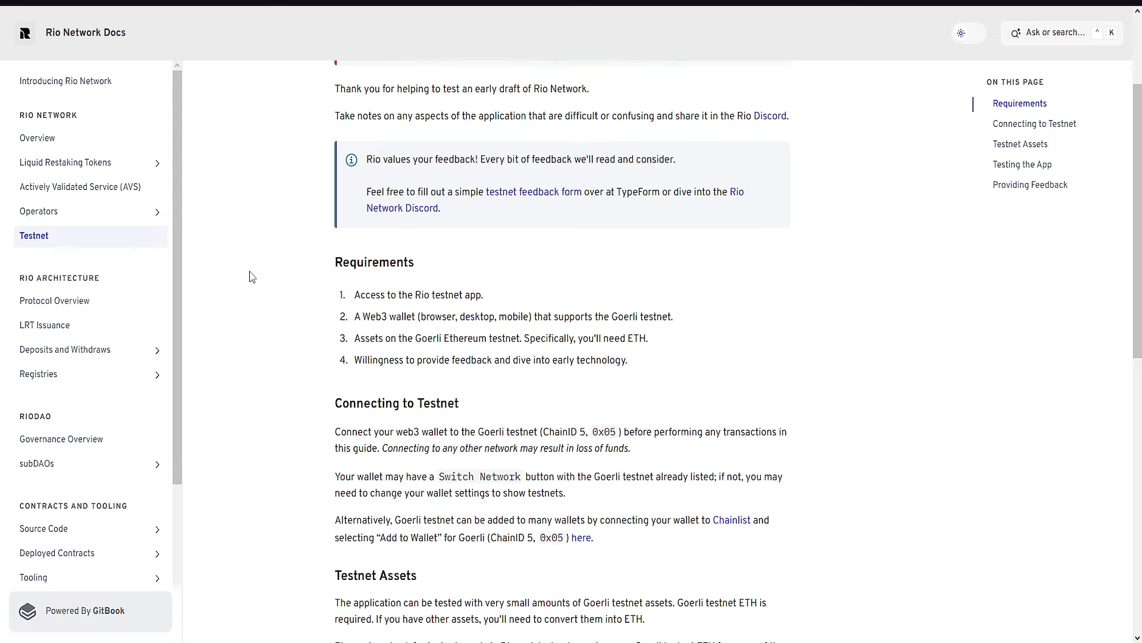
pyautogui.scroll(2, 331, 283)
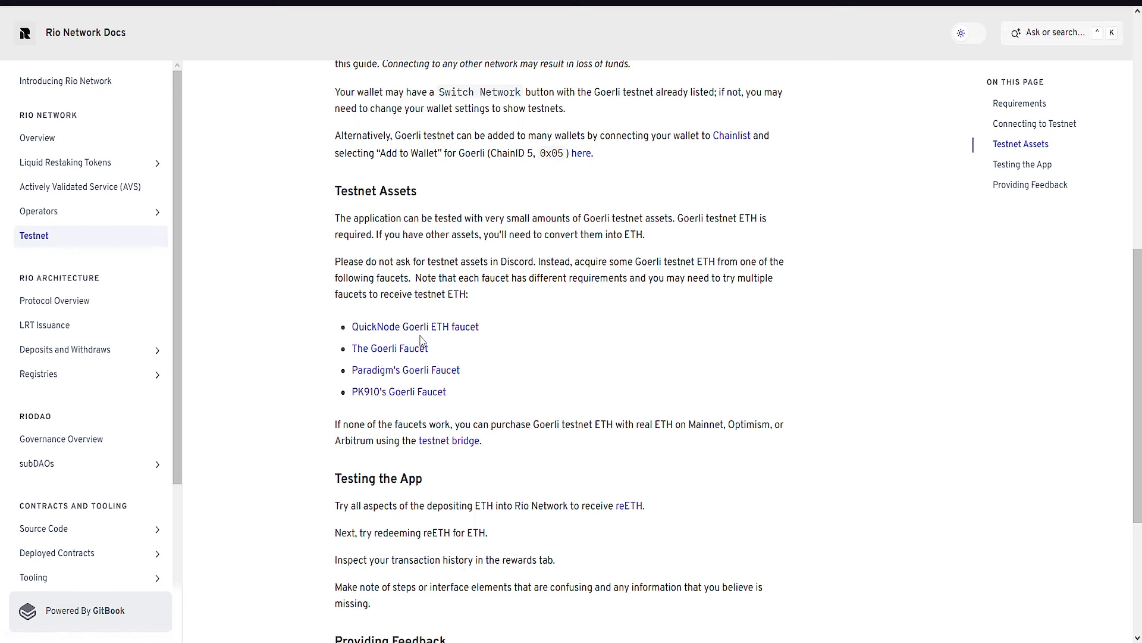
pyautogui.scroll(5, 267, 315)
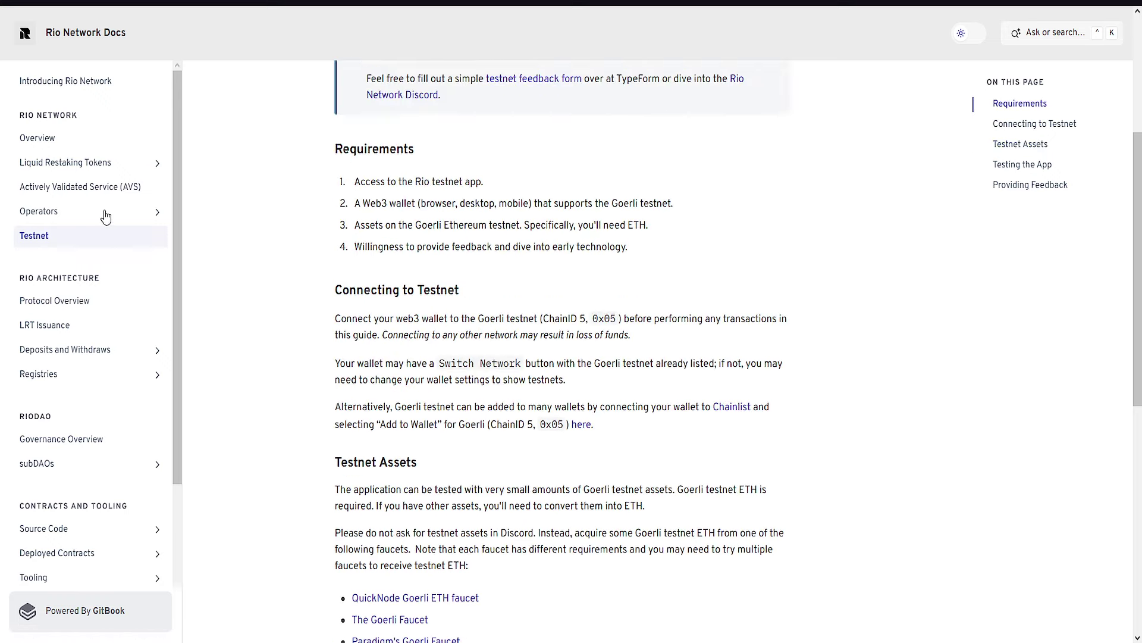
pyautogui.scroll(-5, 357, 334)
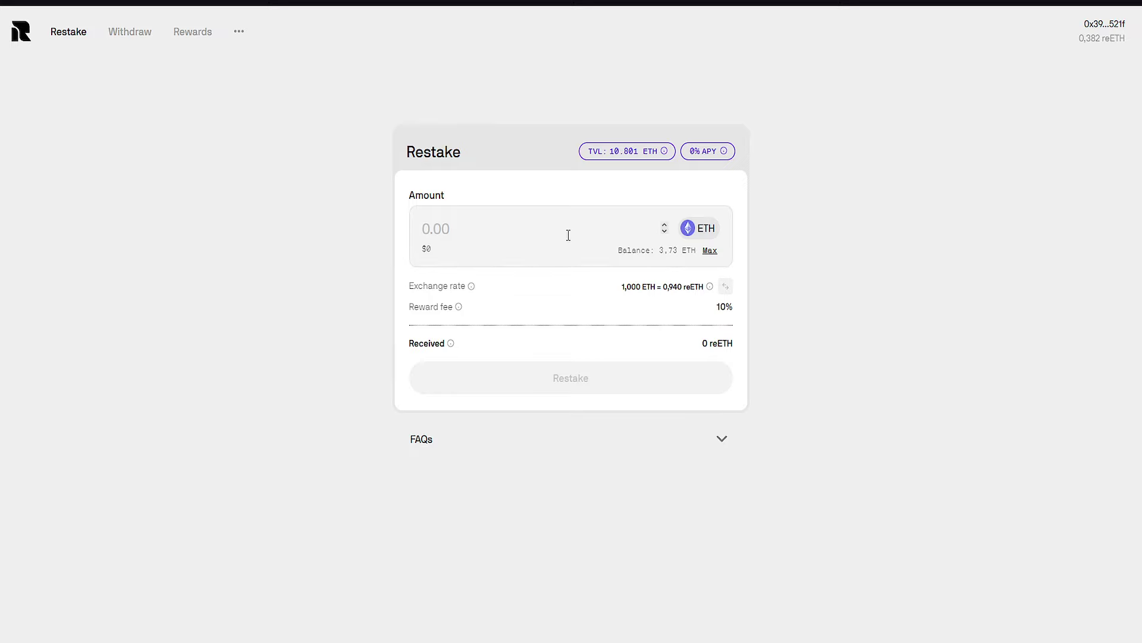
# Set the amount to restake to 0.01 ETH
pyautogui.click(520, 239)
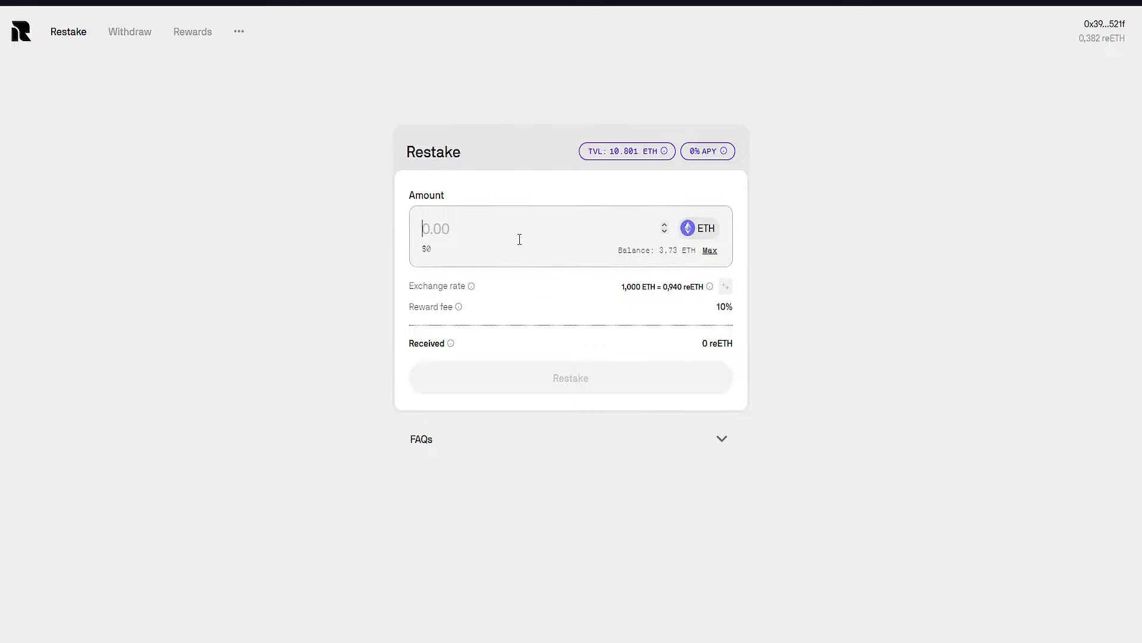
pyautogui.write('0.00')
pyautogui.press('BackSpace')
pyautogui.write('1')
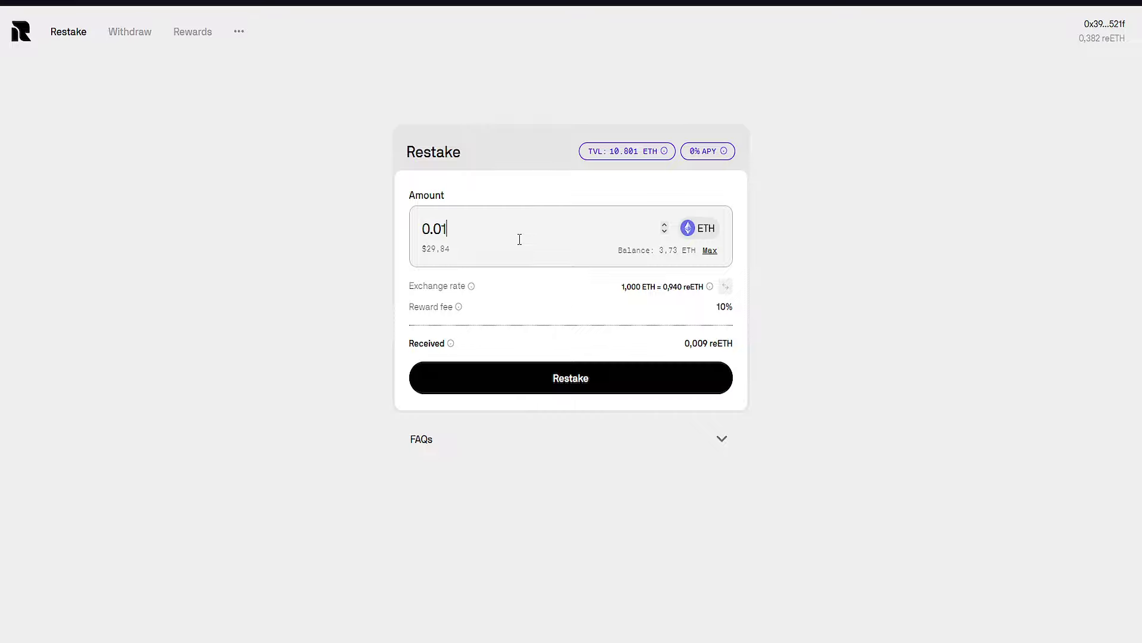
pyautogui.press('BackSpace')
pyautogui.write('01')
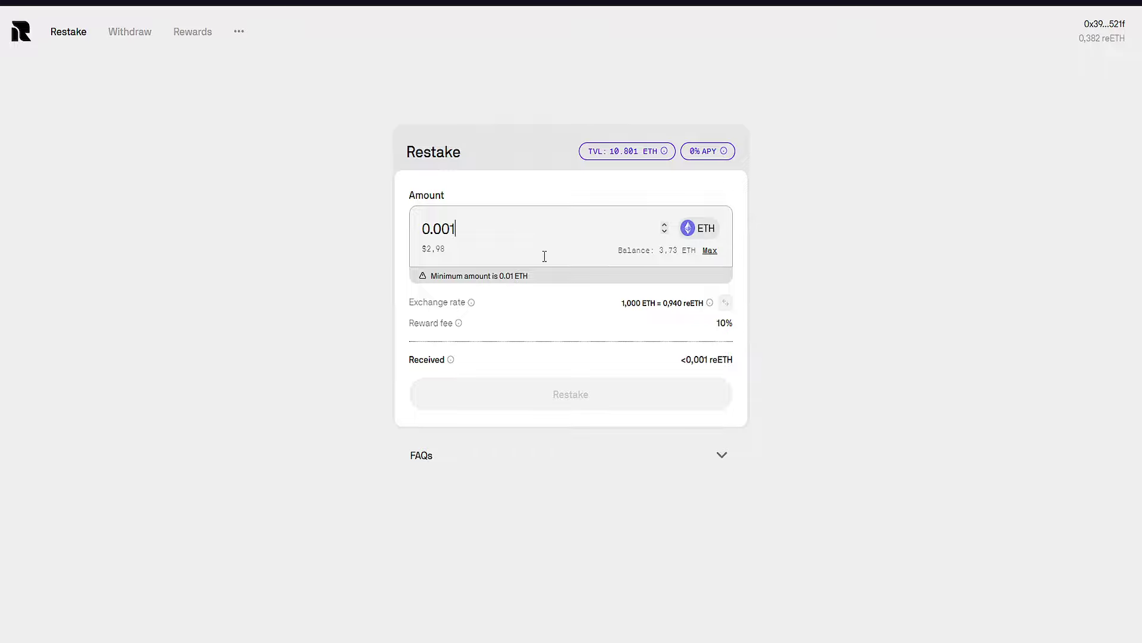
pyautogui.press('BackSpace')
pyautogui.press('BackSpace')
pyautogui.write('1')
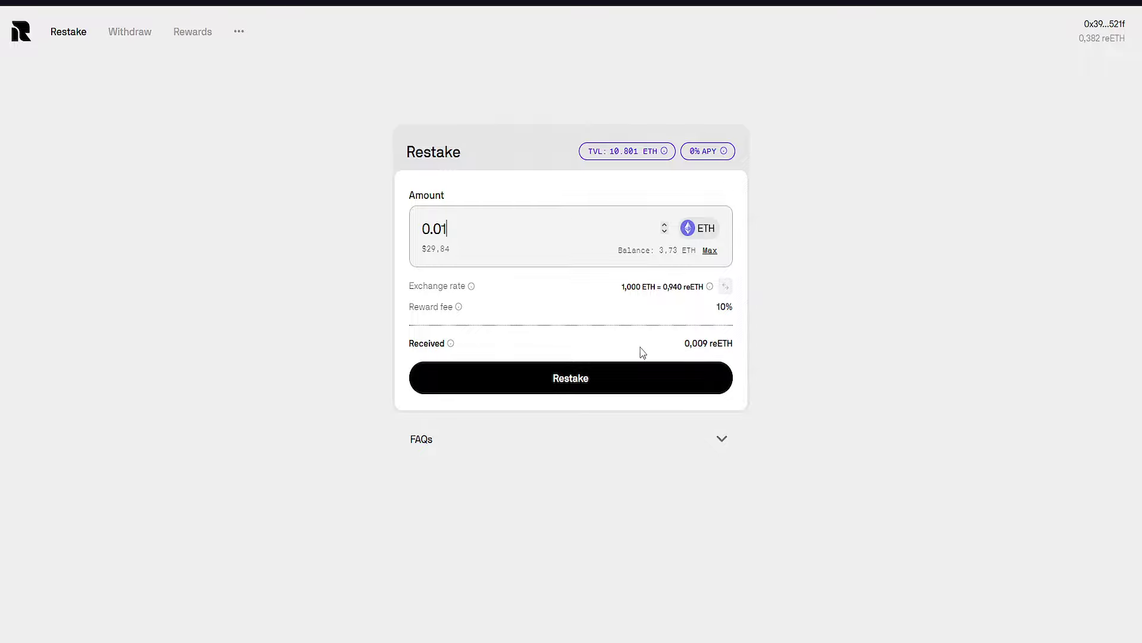
# Submit the restake and approve the deposit transaction in the MetaMask wallet
pyautogui.click(617, 375)
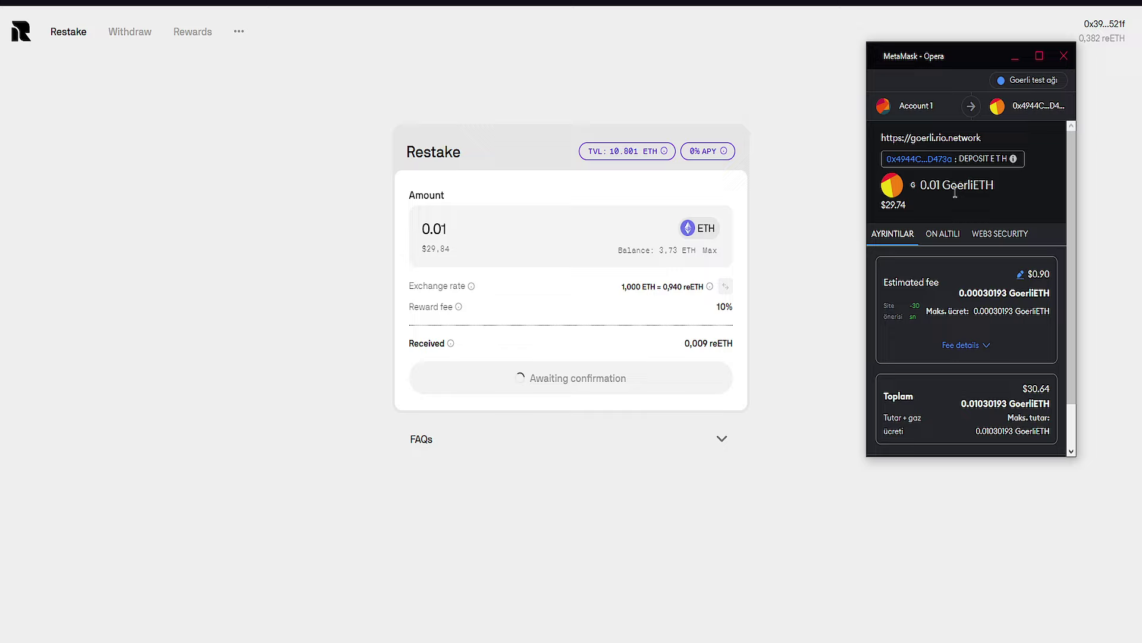
pyautogui.scroll(-1, 940, 184)
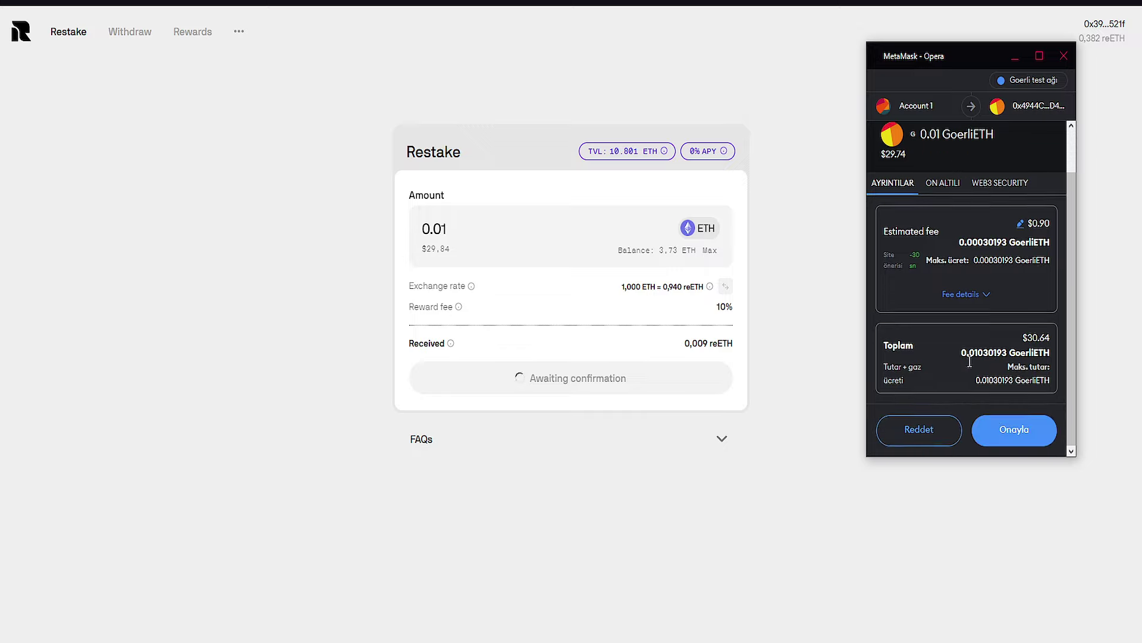
pyautogui.click(1015, 429)
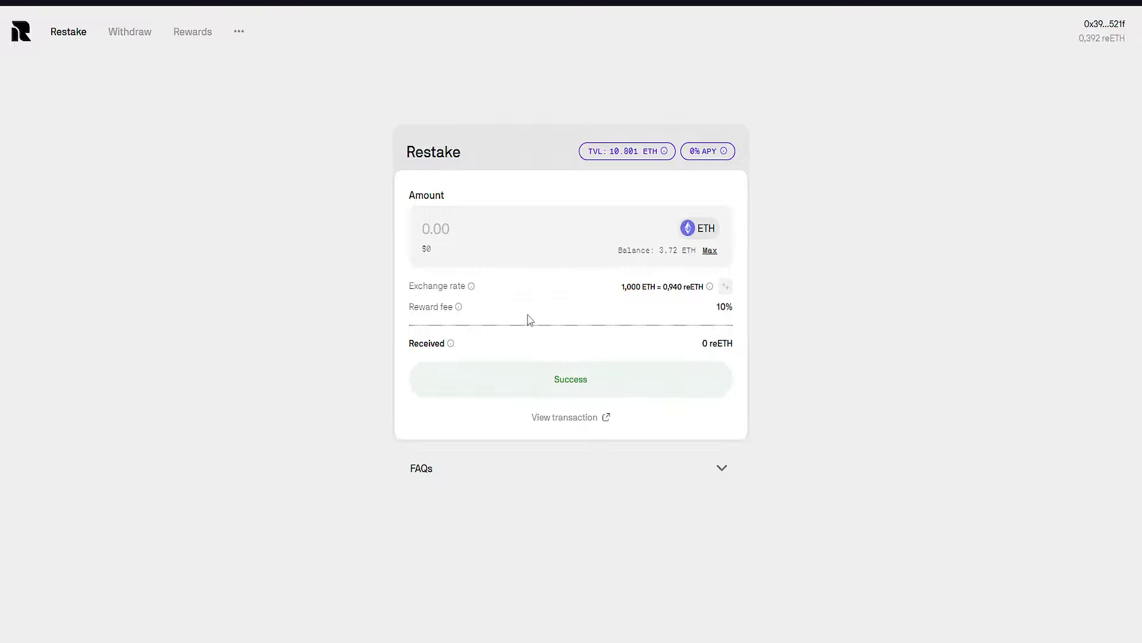
# Open the Rewards page and review the transaction history of deposits and withdrawal requests
pyautogui.click(512, 232)
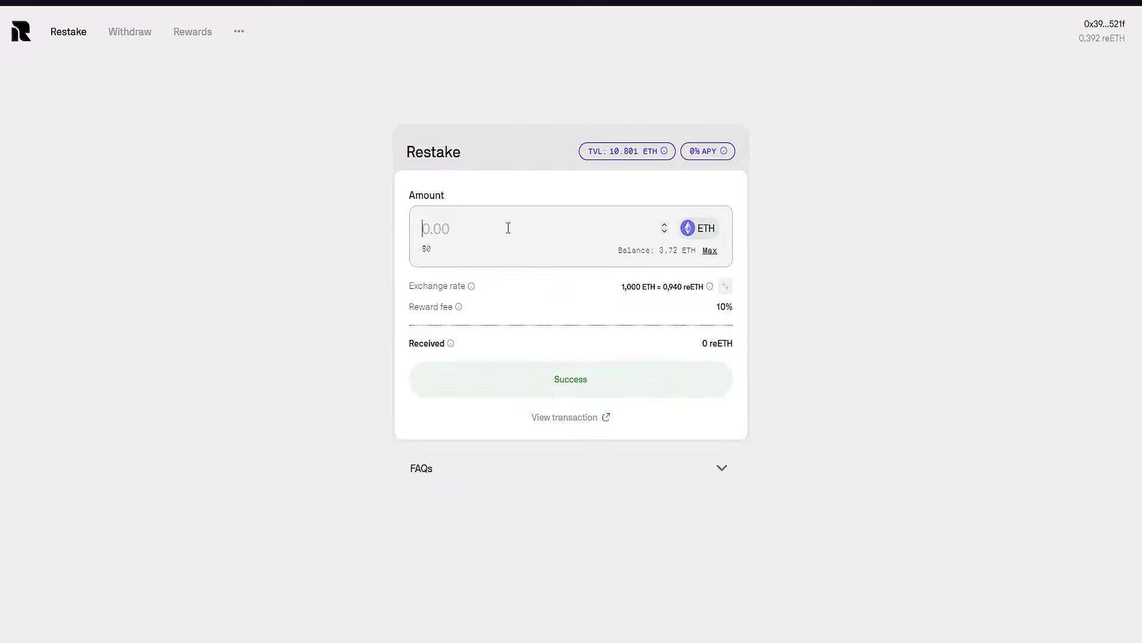
pyautogui.click(129, 33)
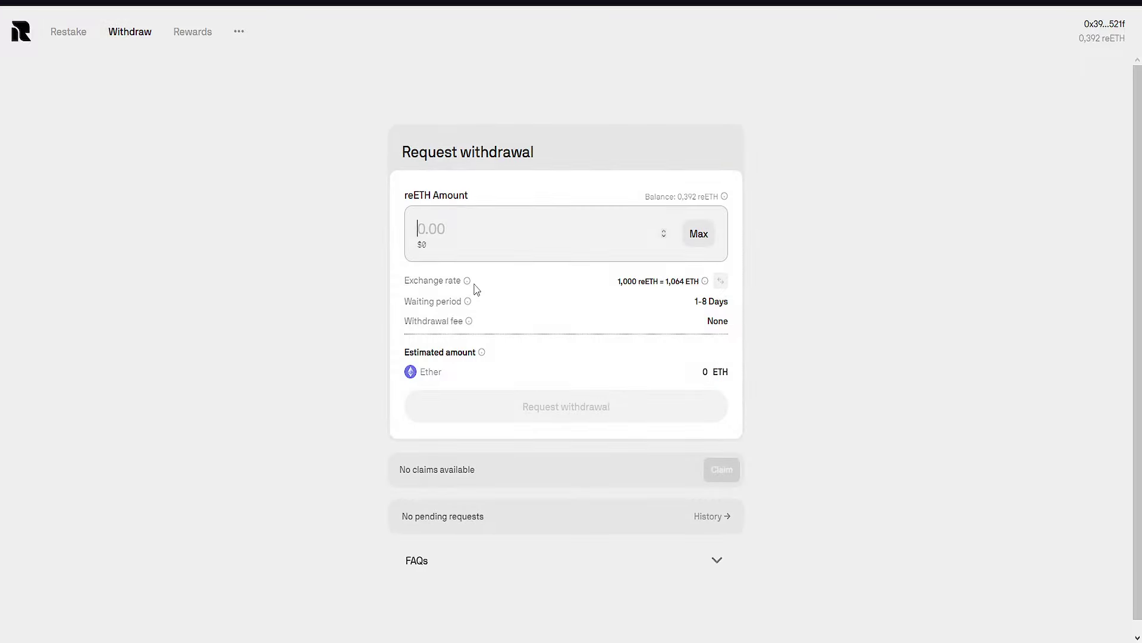
pyautogui.click(196, 31)
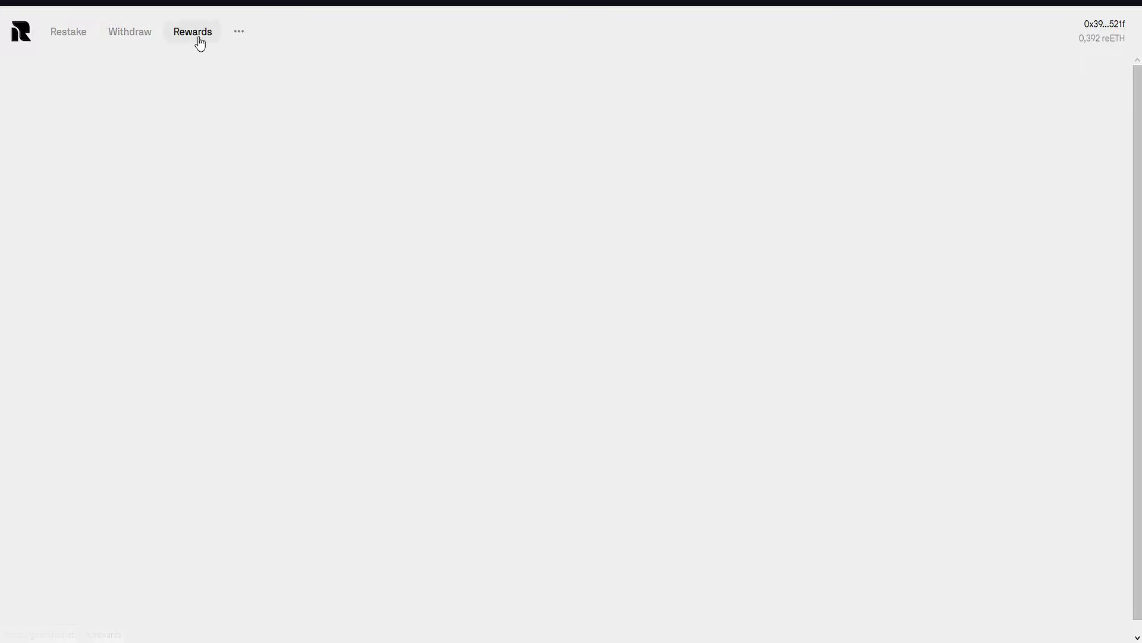
pyautogui.scroll(-4, 562, 306)
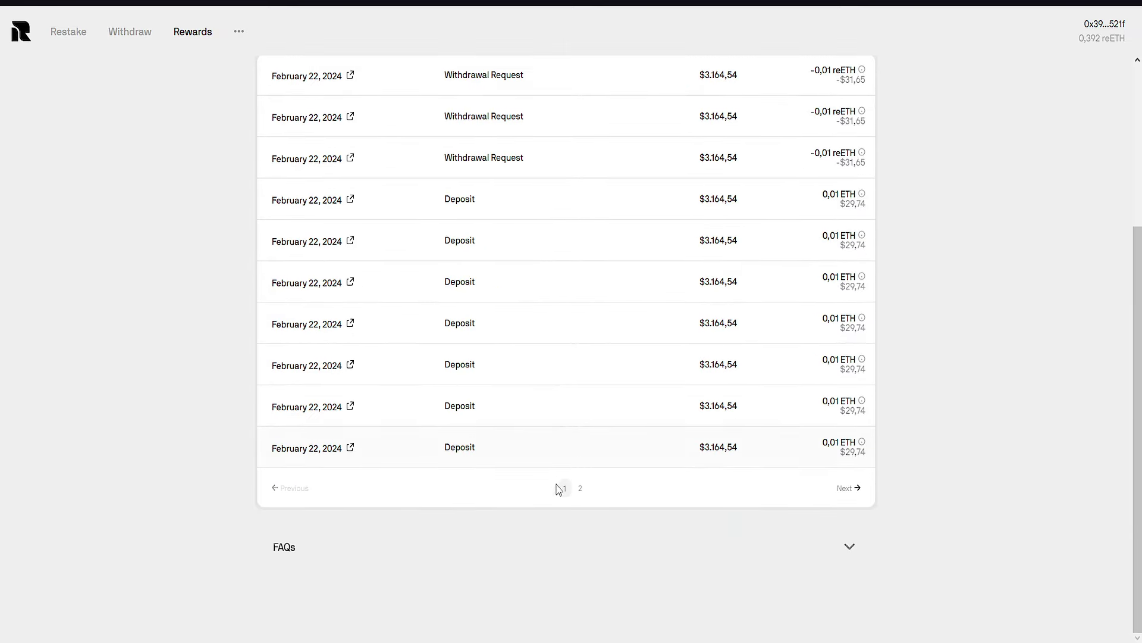
pyautogui.scroll(2, 604, 444)
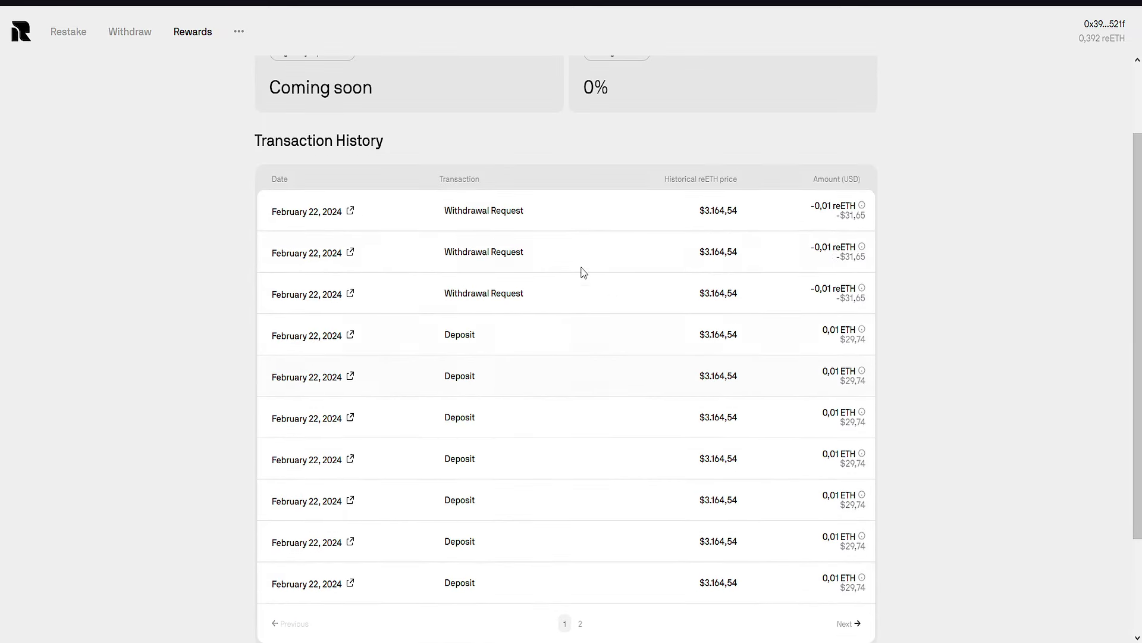
pyautogui.scroll(-2, 630, 498)
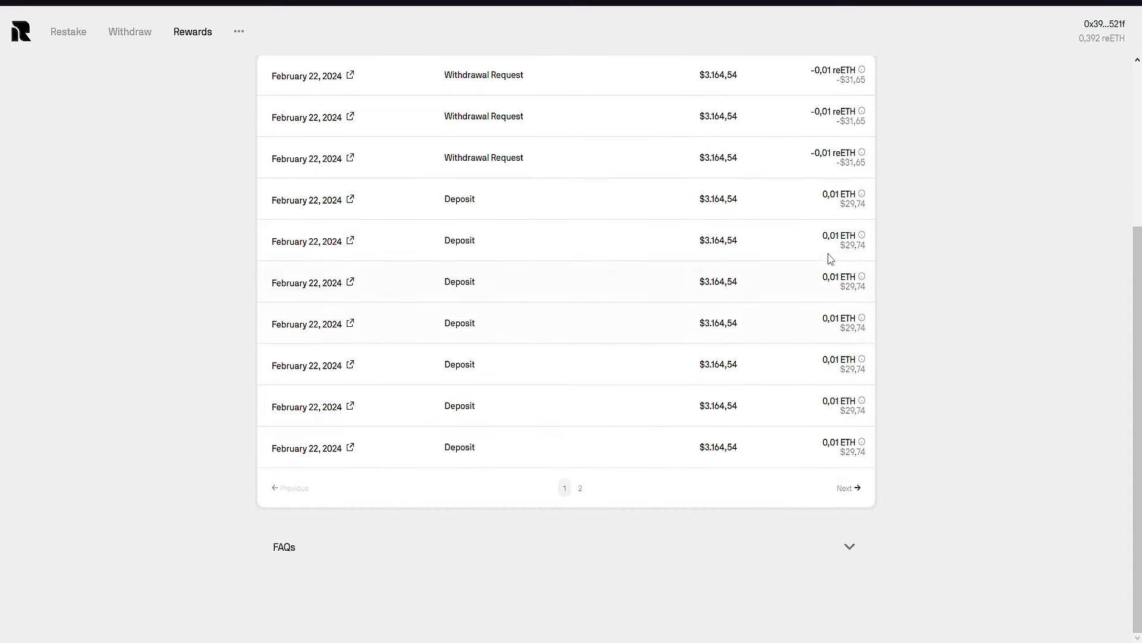
pyautogui.scroll(4, 549, 259)
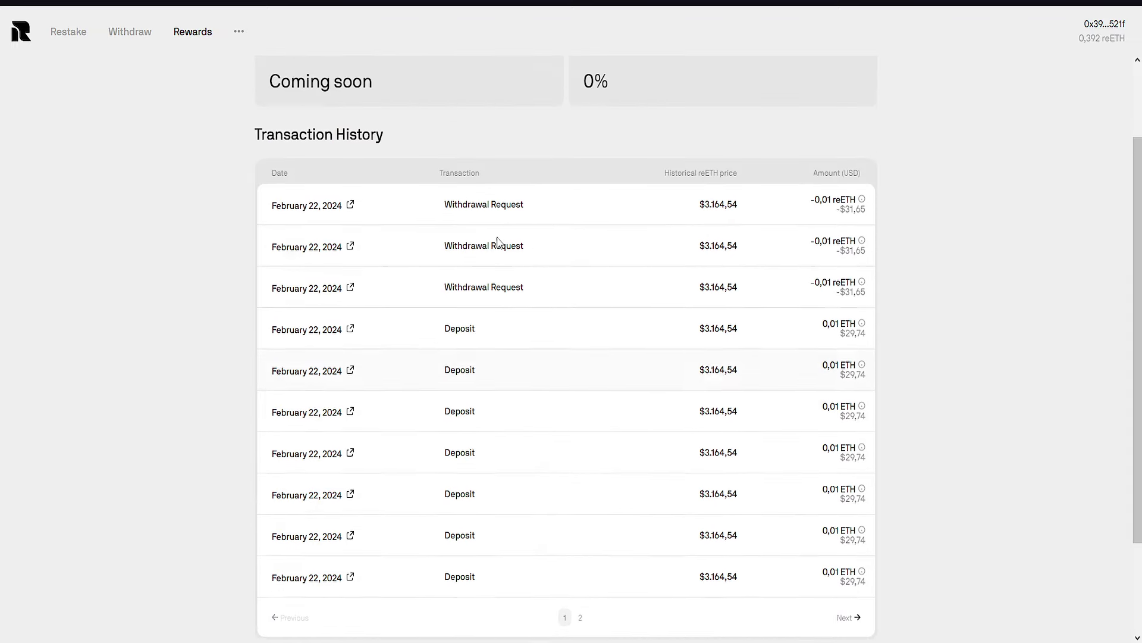
# Request a withdrawal of 0.01 reETH and approve the transaction in the MetaMask wallet
pyautogui.click(76, 34)
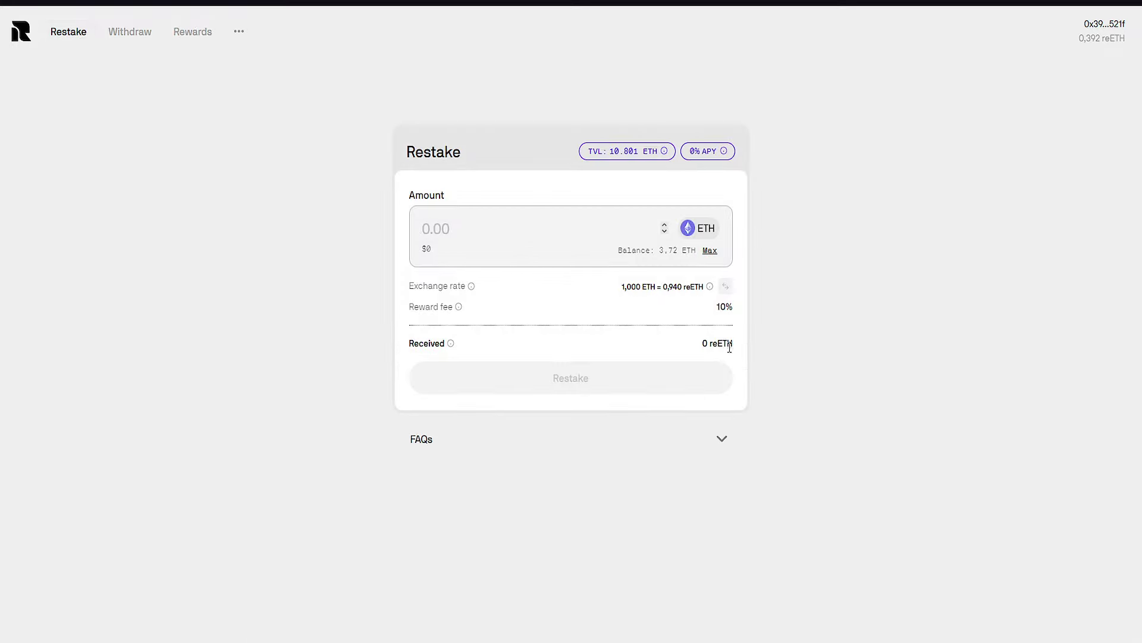
pyautogui.click(130, 35)
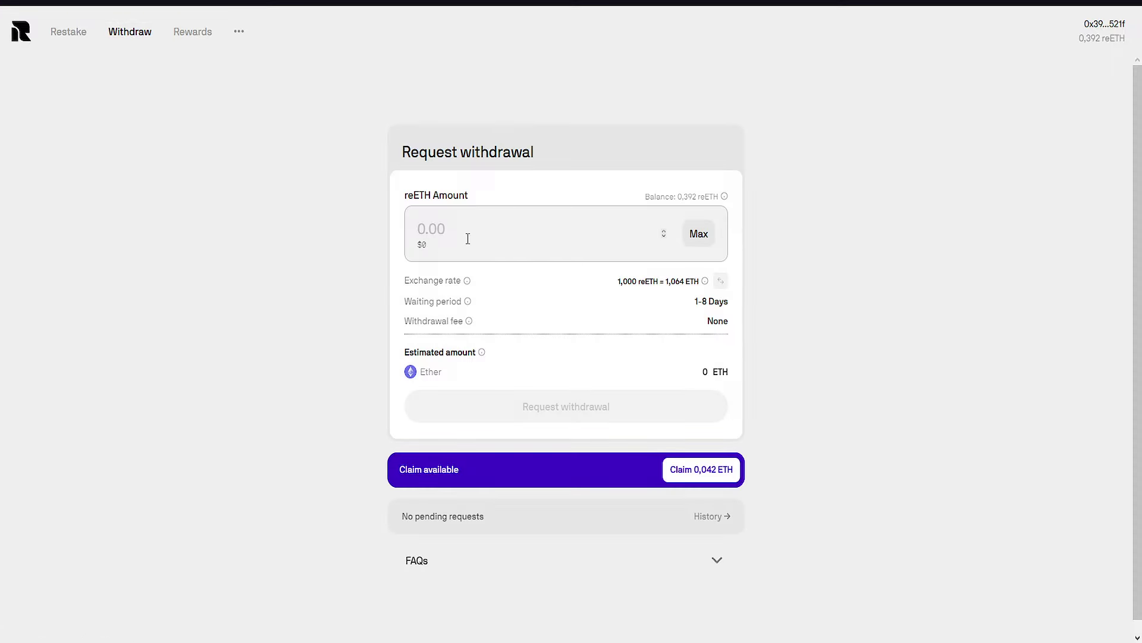
pyautogui.write('0.01')
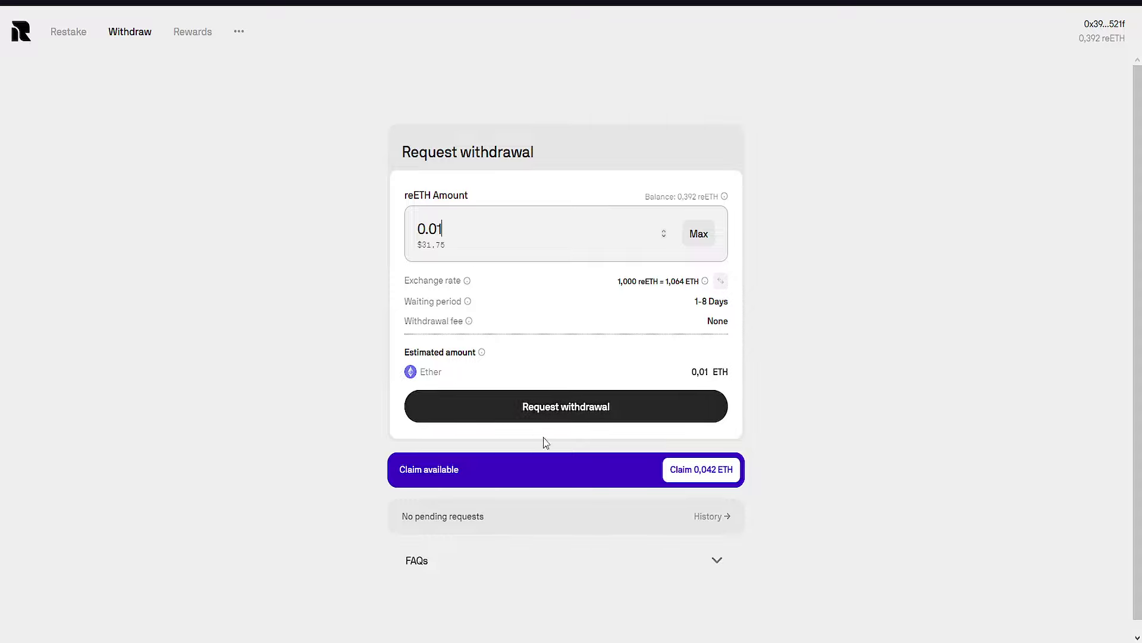
pyautogui.click(576, 418)
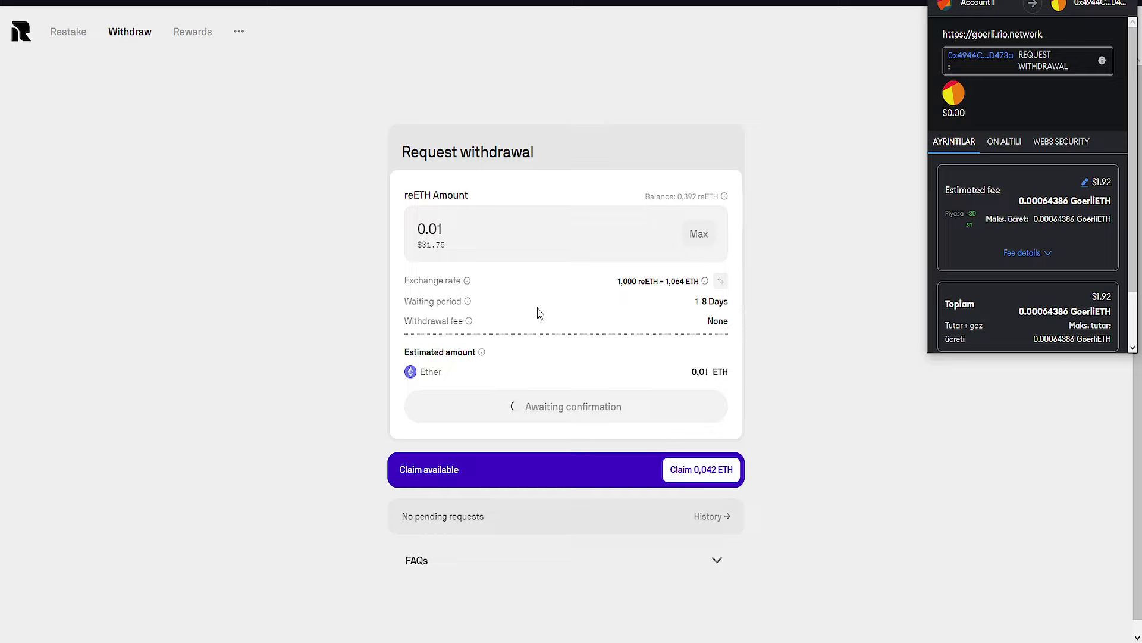
pyautogui.scroll(-2, 1024, 301)
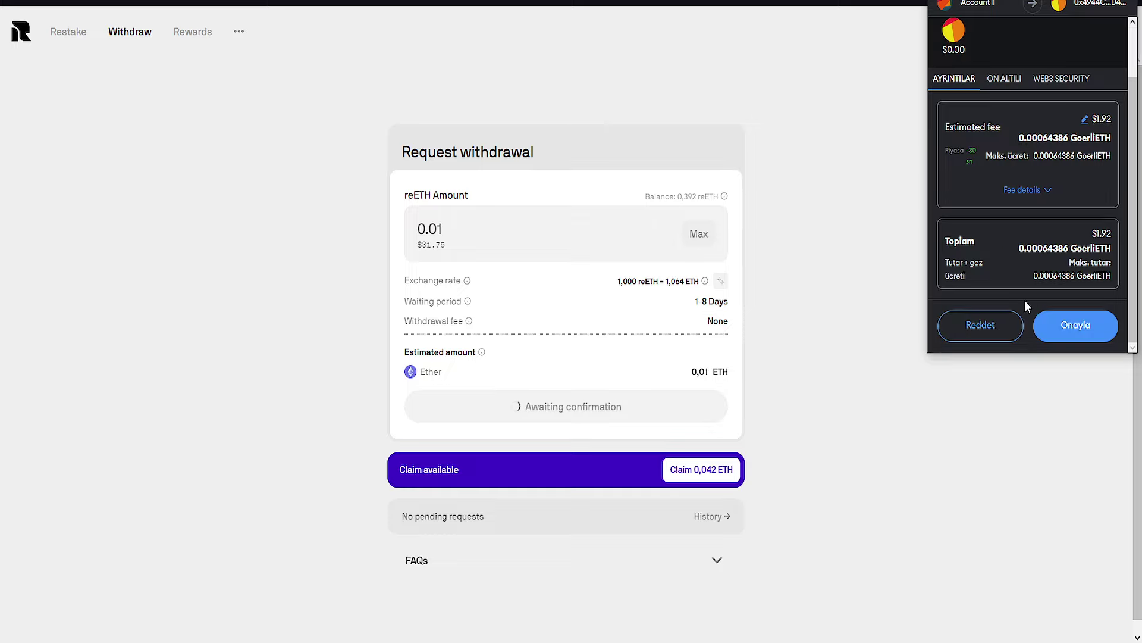
pyautogui.scroll(-2, 1052, 308)
pyautogui.click(1056, 326)
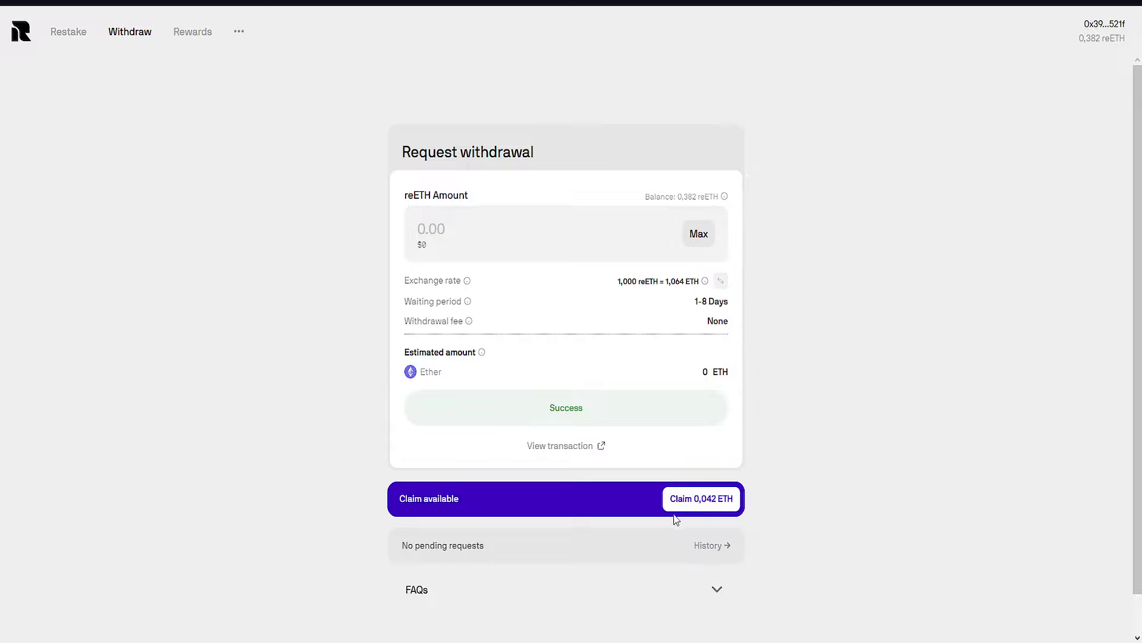
# Claim the available 0.042 ETH and approve the claim transaction in the MetaMask wallet
pyautogui.scroll(-1, 605, 525)
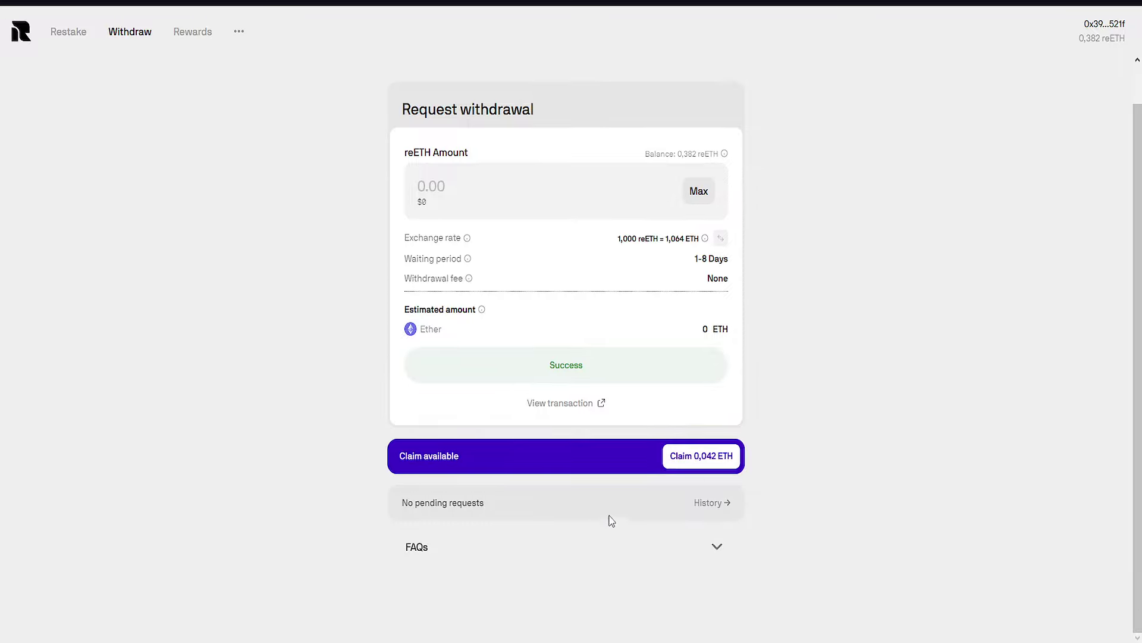
pyautogui.click(707, 467)
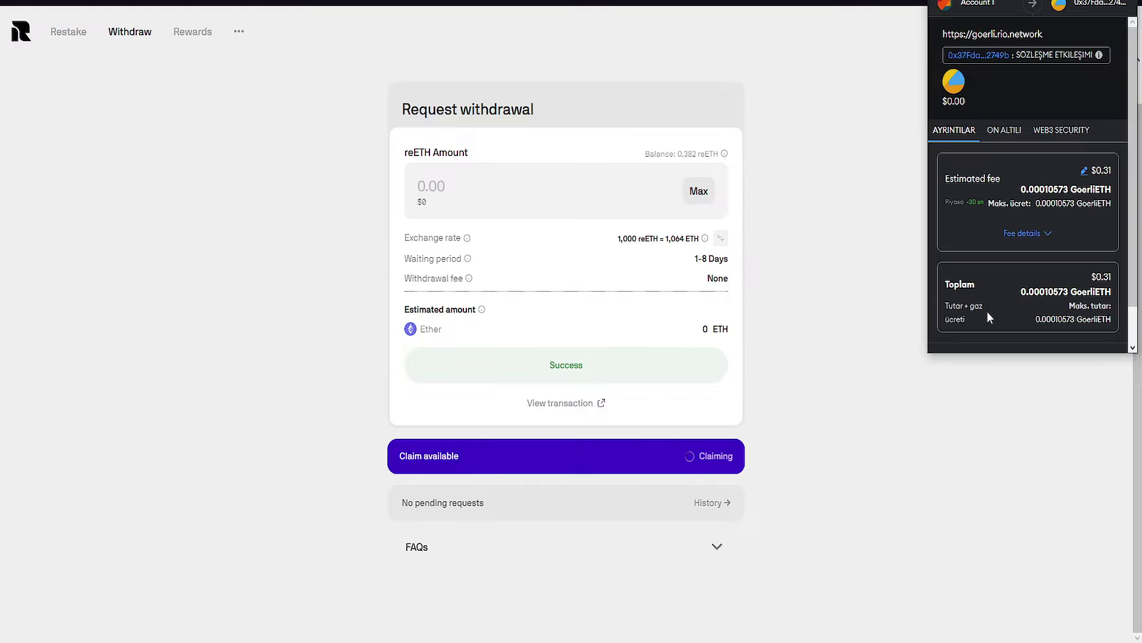
pyautogui.scroll(-1, 987, 312)
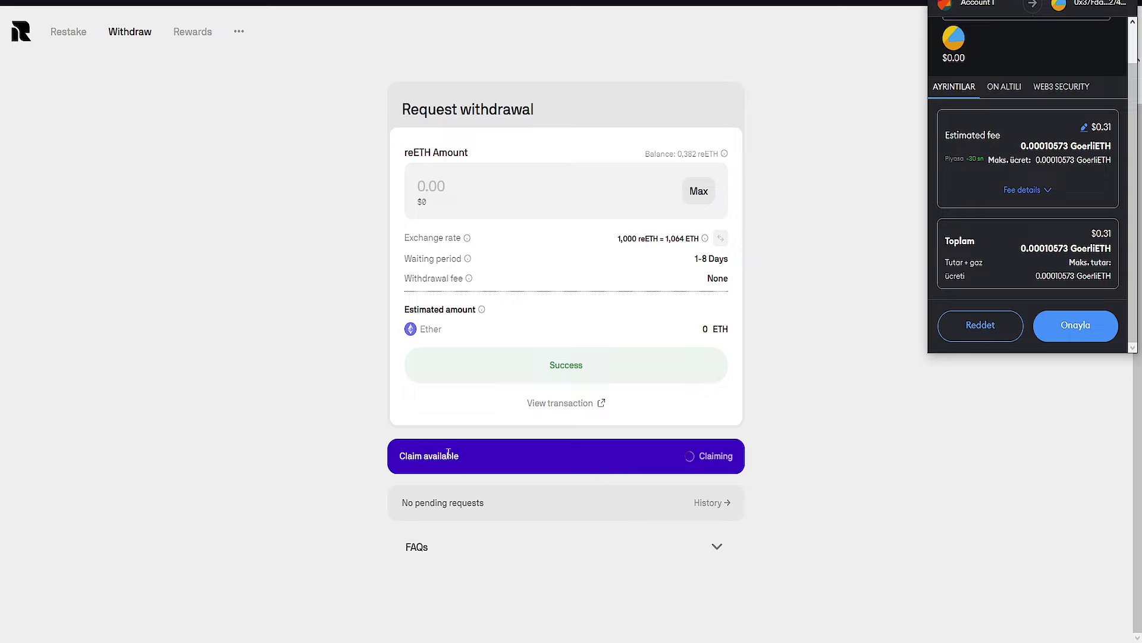
pyautogui.click(1087, 333)
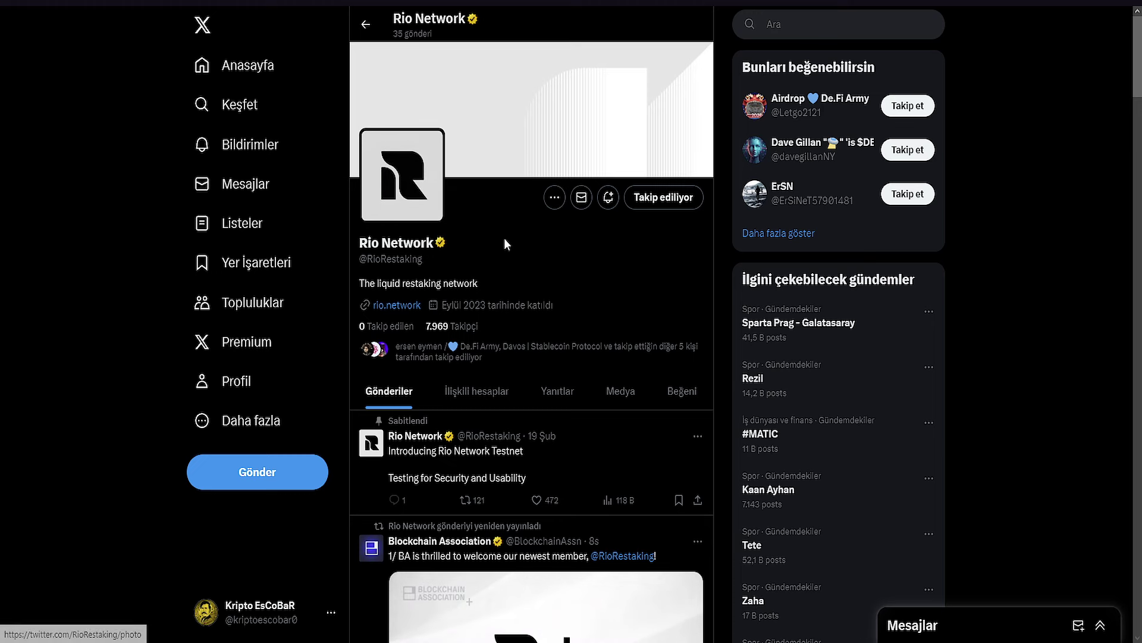
# Look over Rio Network's posts on its X profile, and reread the Testnet guide in the Rio Network Docs down to the feedback section
pyautogui.scroll(-5, 504, 238)
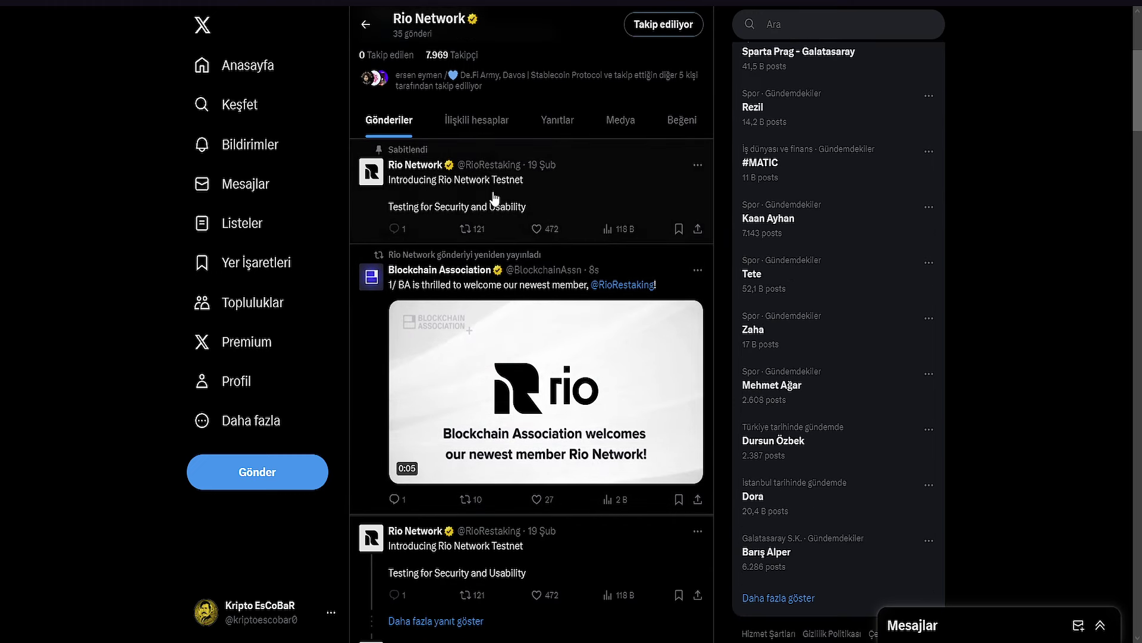
pyautogui.scroll(5, 529, 237)
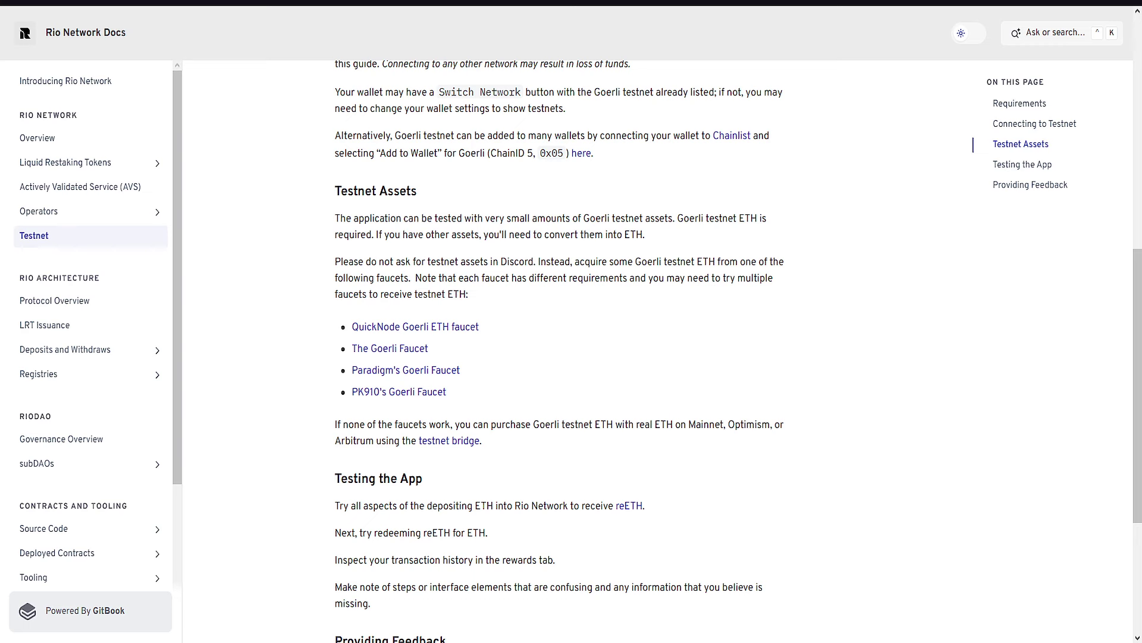
pyautogui.scroll(2, 301, 257)
pyautogui.scroll(2, 301, 257)
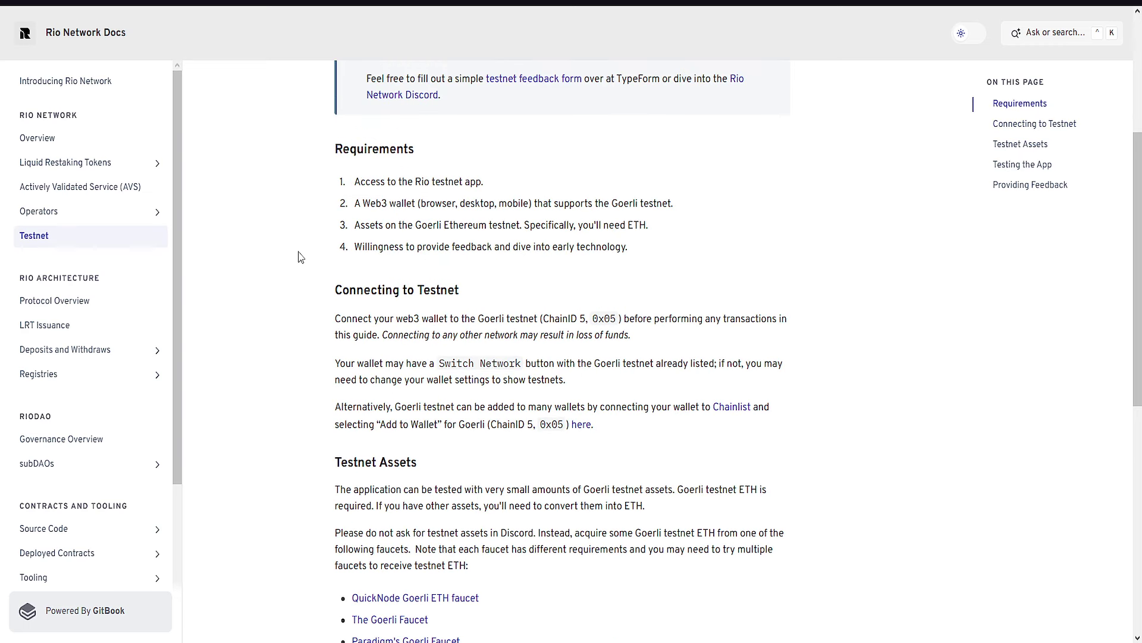
pyautogui.scroll(-4, 301, 257)
pyautogui.scroll(6, 359, 217)
pyautogui.scroll(-8, 433, 358)
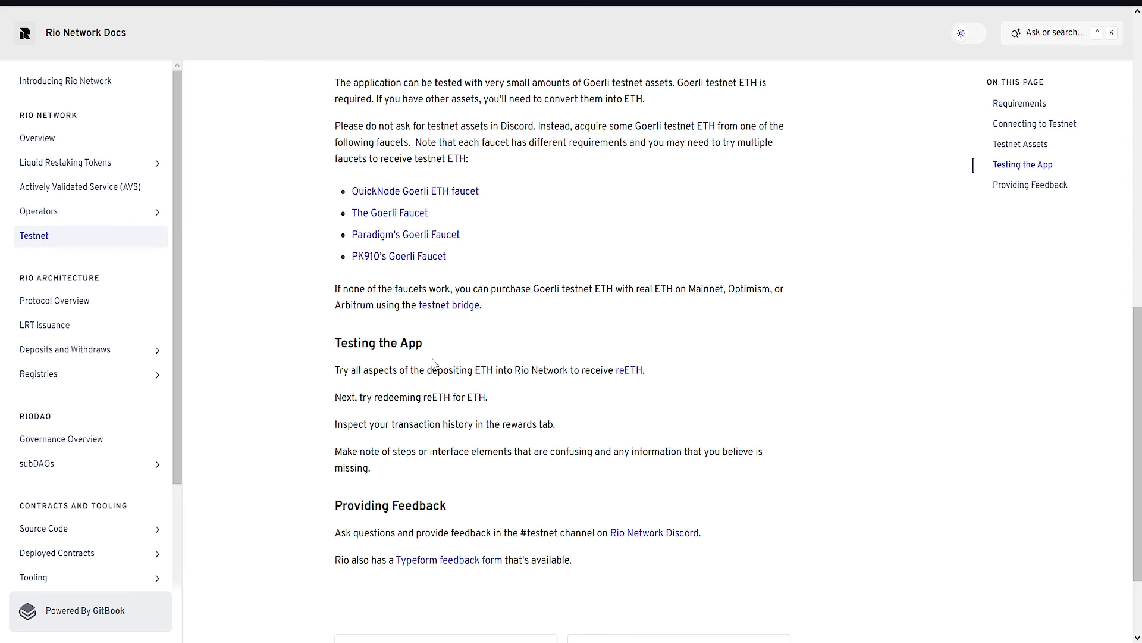
pyautogui.scroll(-2, 410, 429)
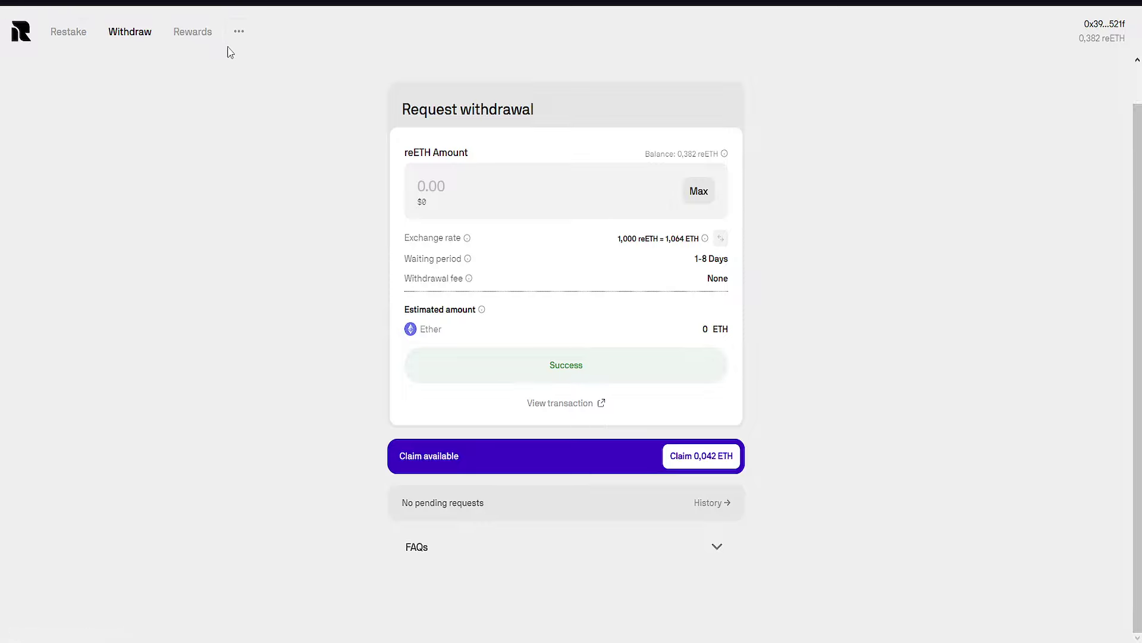
# Restake 0.01 ETH and approve the deposit transaction in the MetaMask wallet
pyautogui.click(81, 34)
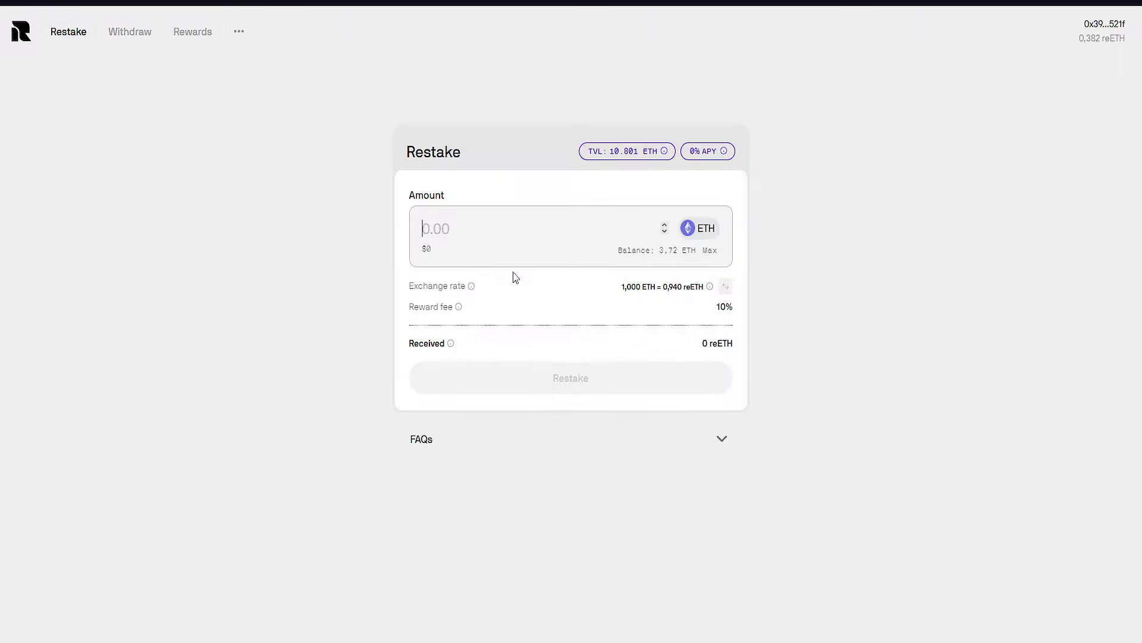
pyautogui.click(520, 262)
pyautogui.write('0.01')
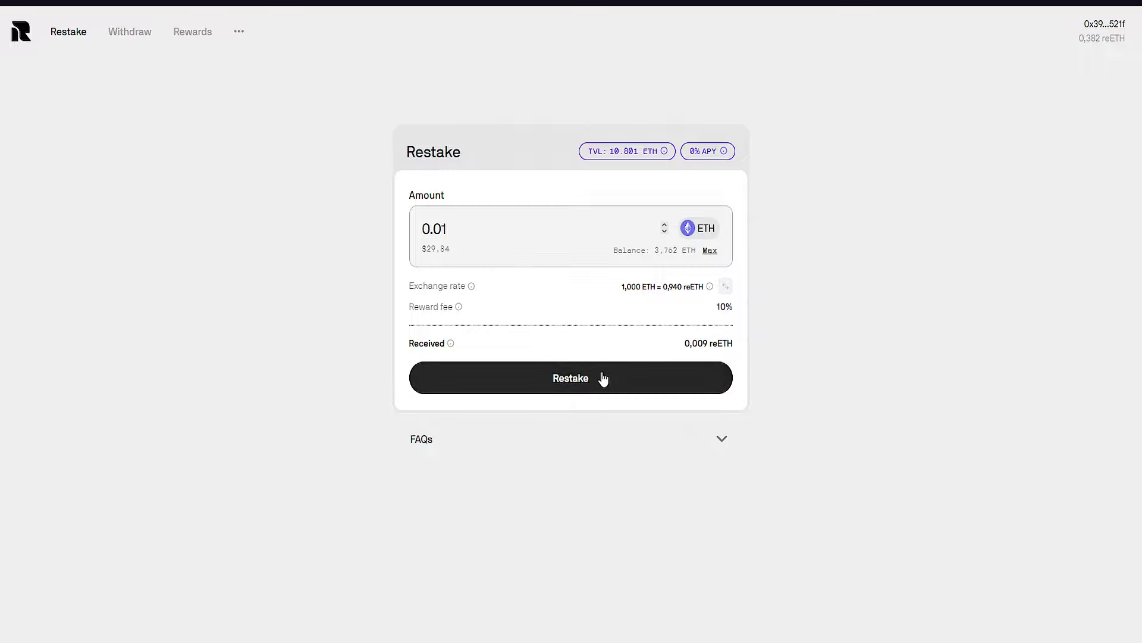
pyautogui.click(649, 376)
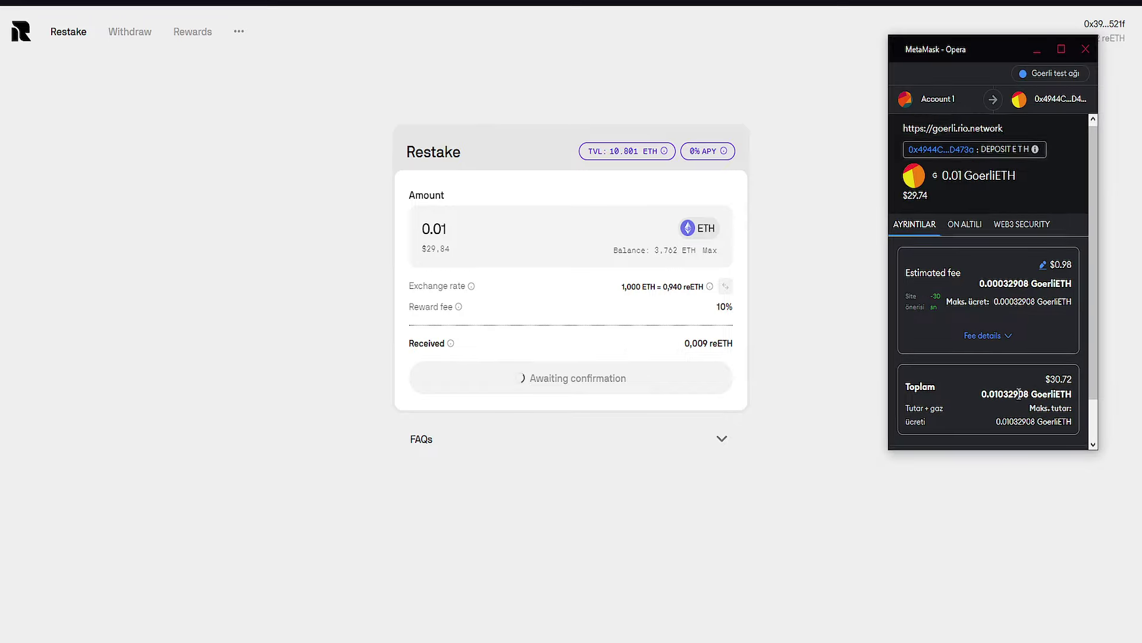
pyautogui.scroll(-2, 987, 268)
pyautogui.click(1036, 421)
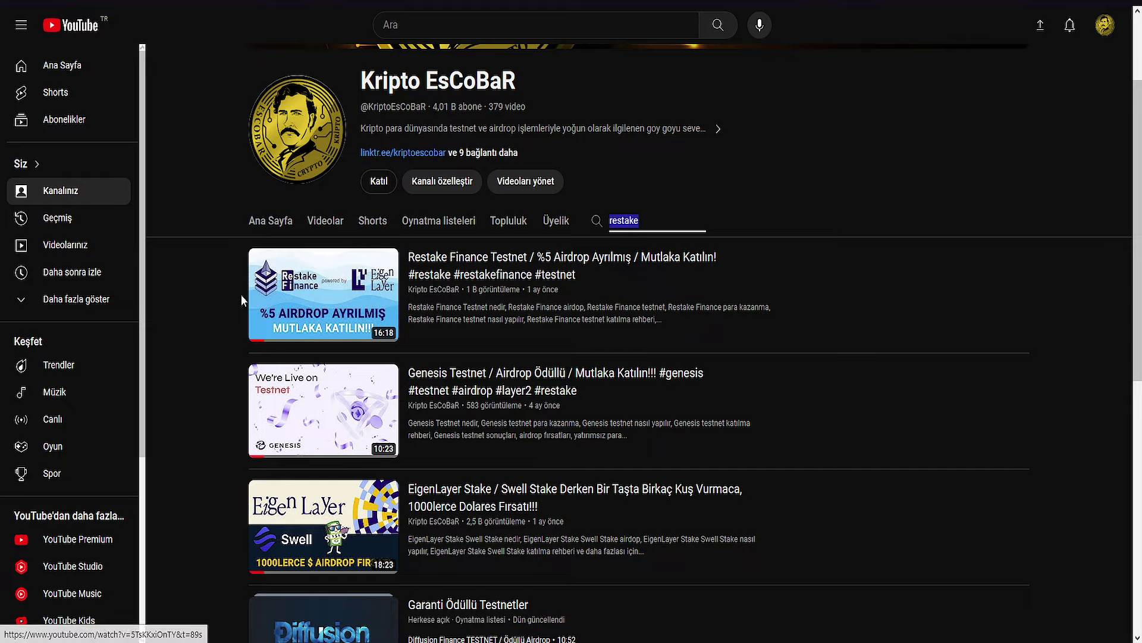
# Switch to YouTube and look over the channel's videos matching the search "restake"
pyautogui.moveTo(314, 294)
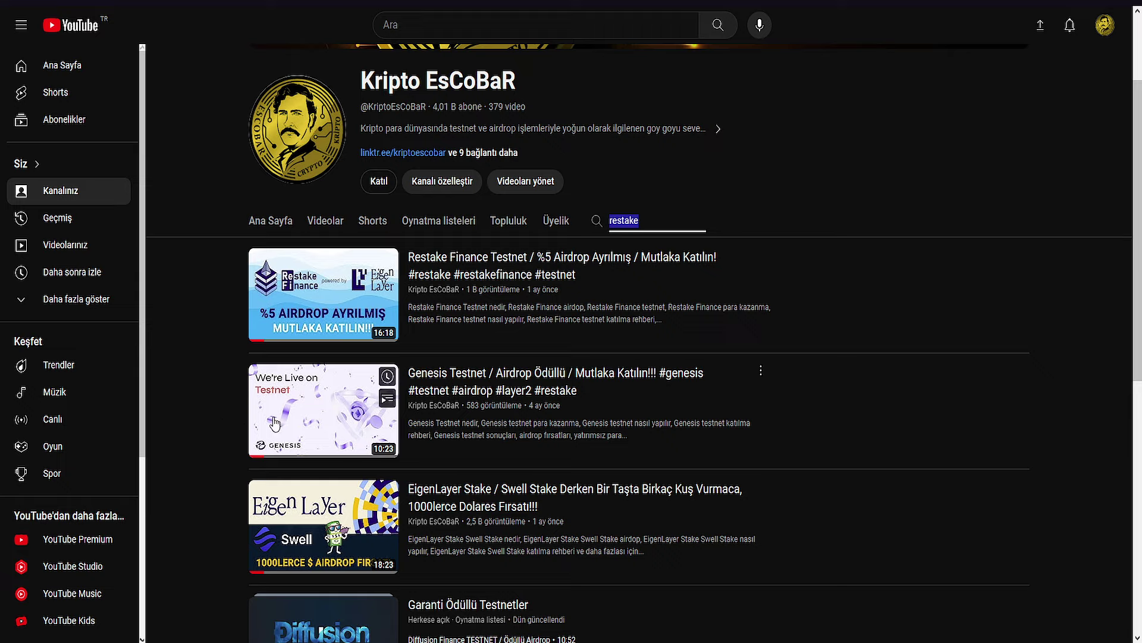
pyautogui.moveTo(296, 311)
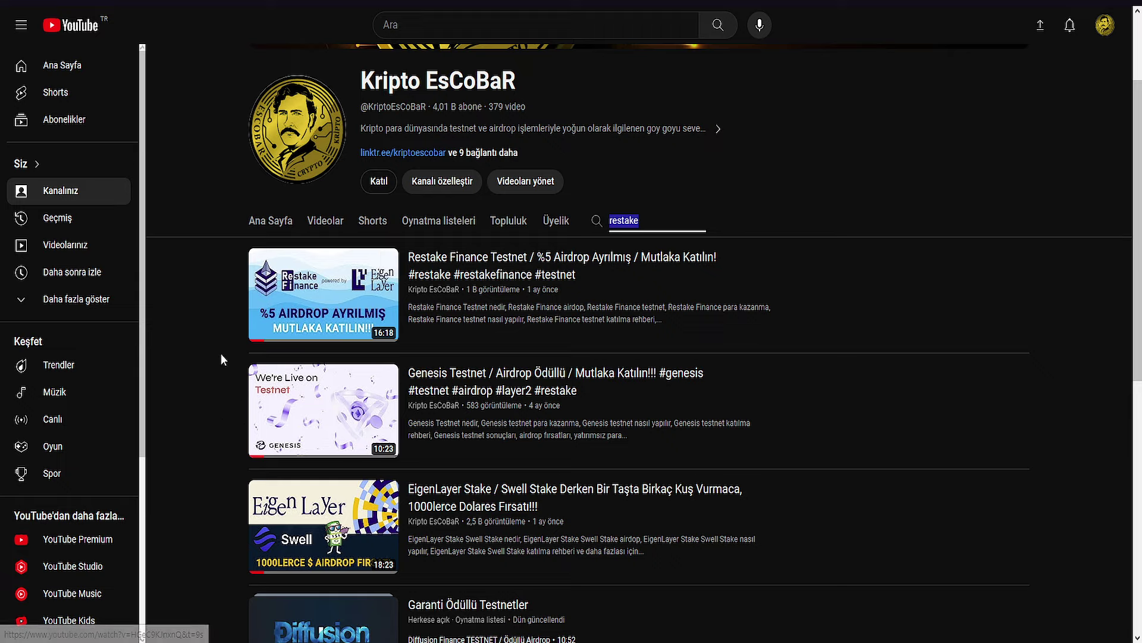
pyautogui.moveTo(281, 409)
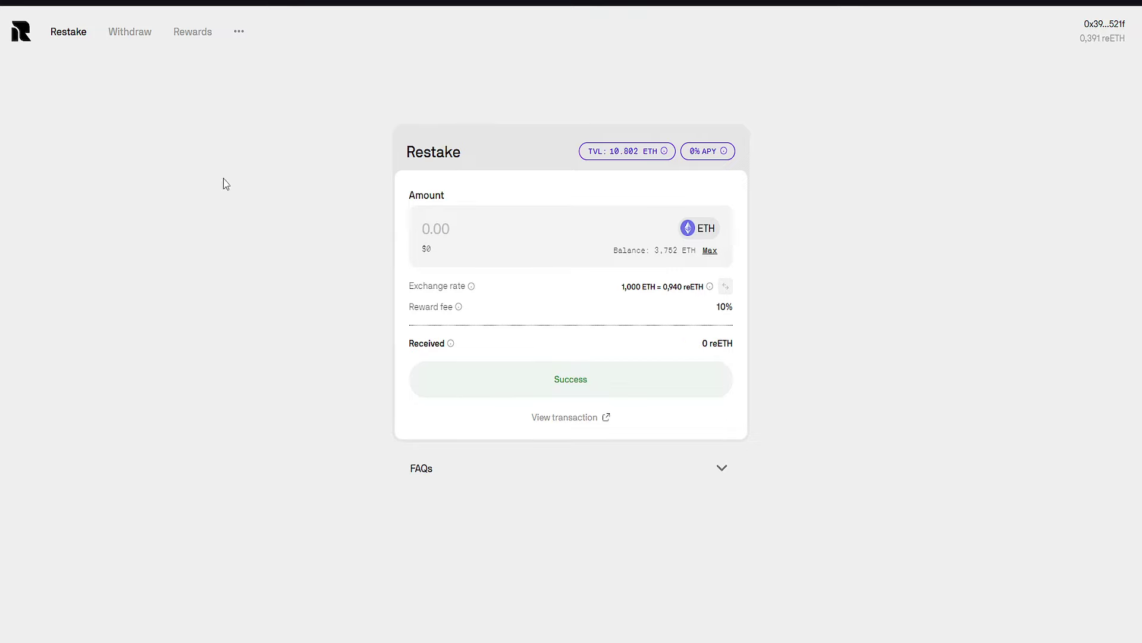
# Return to the Rio Network dApp, restake another 0.01 ETH and approve the deposit in MetaMask
pyautogui.click(515, 234)
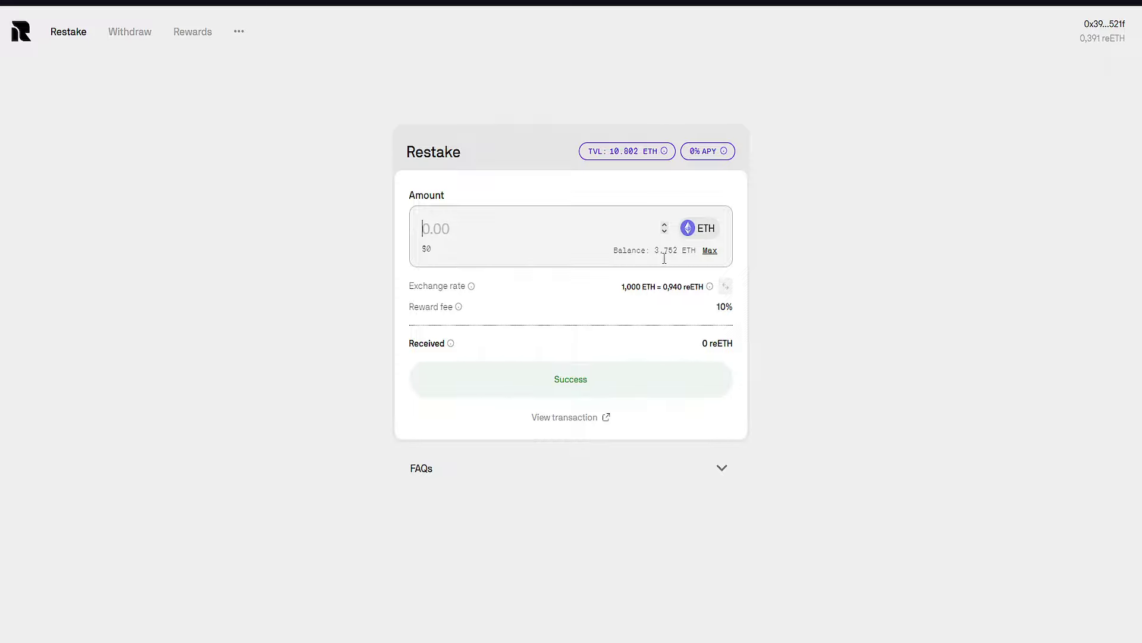
pyautogui.write('0.01')
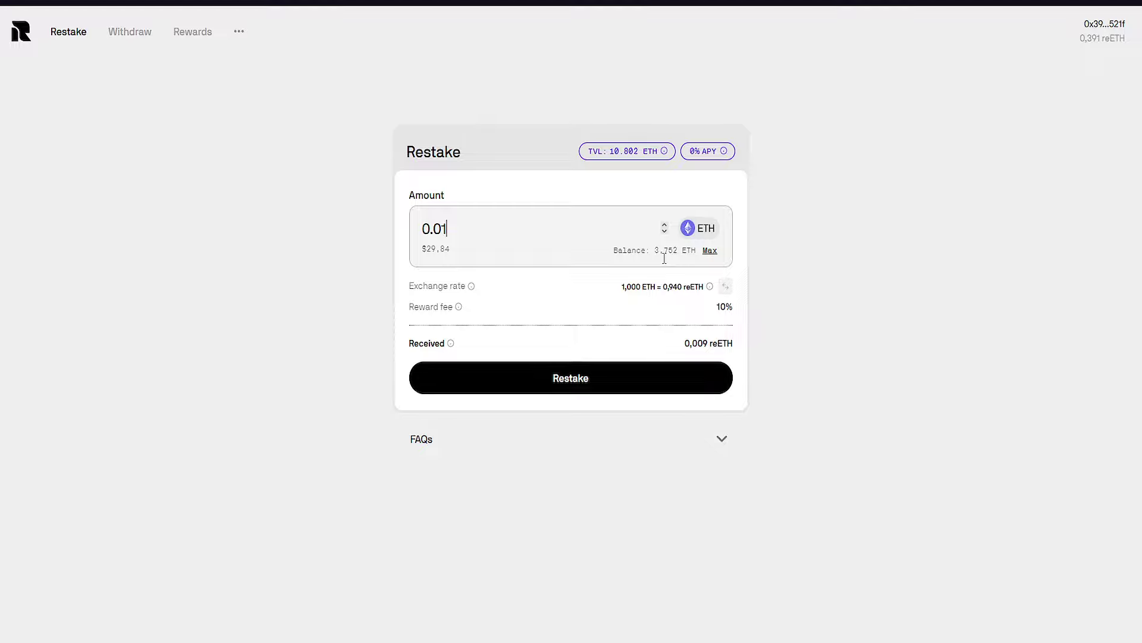
pyautogui.click(626, 391)
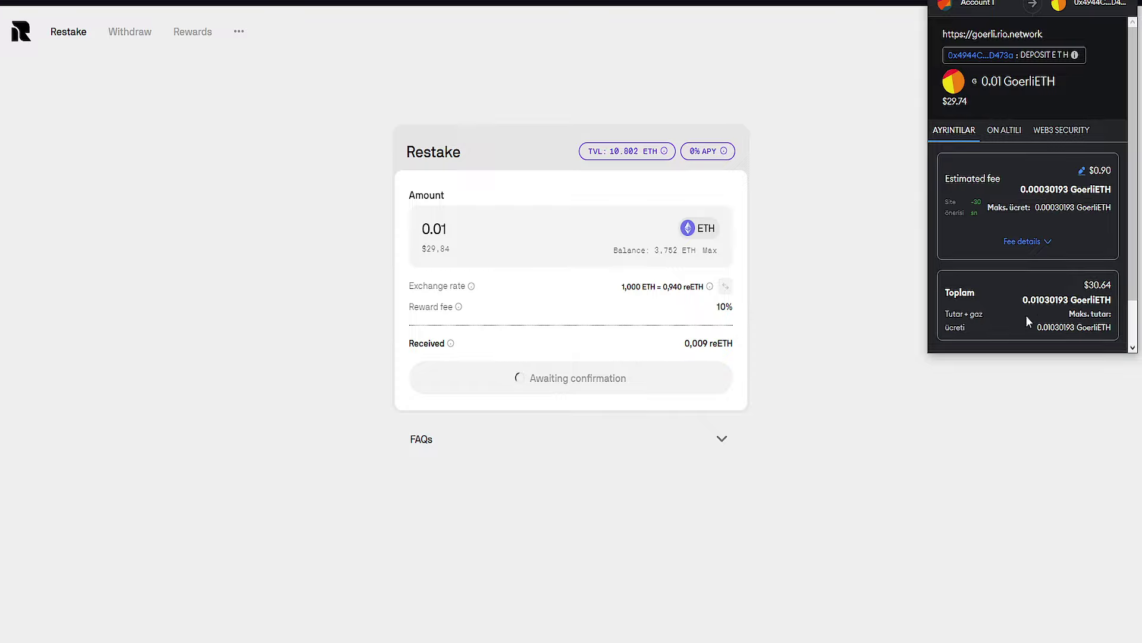
pyautogui.scroll(-2, 1025, 316)
pyautogui.click(1065, 326)
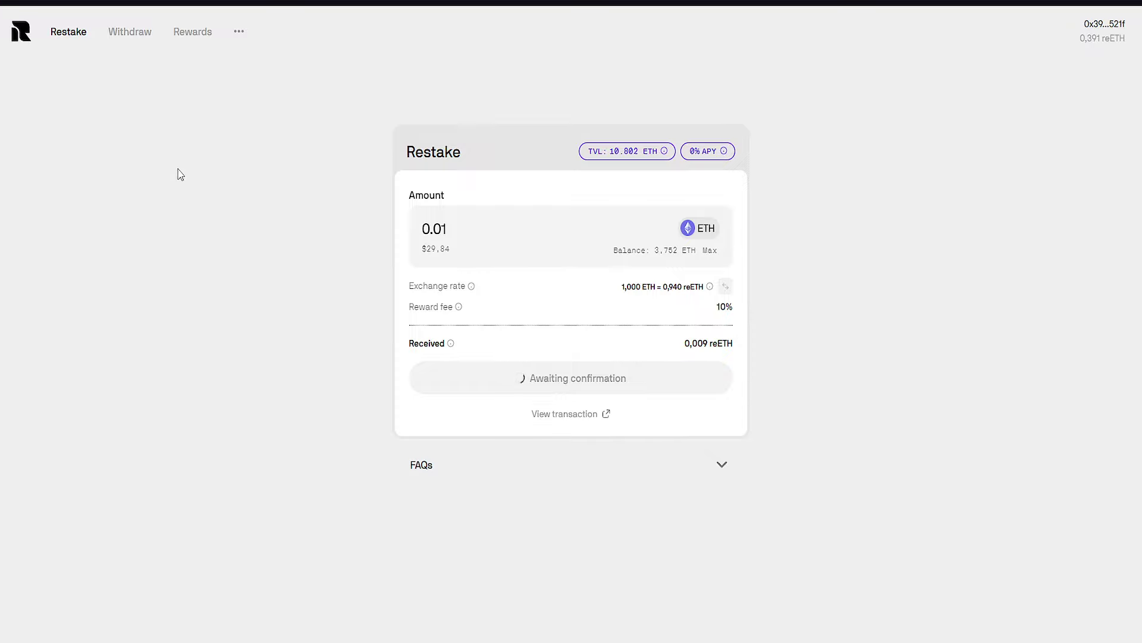
# Open the Typeform feedback form from the Testnet guide, start the survey and rate the likelihood of recommending Rio Network as 10
pyautogui.click(160, 3)
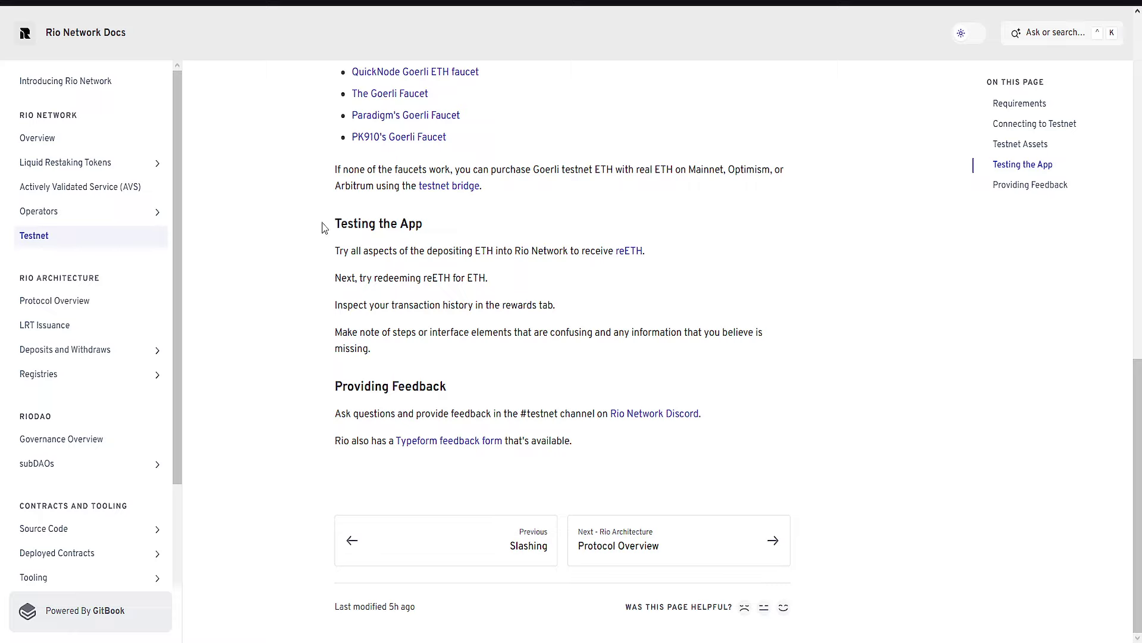
pyautogui.click(461, 445)
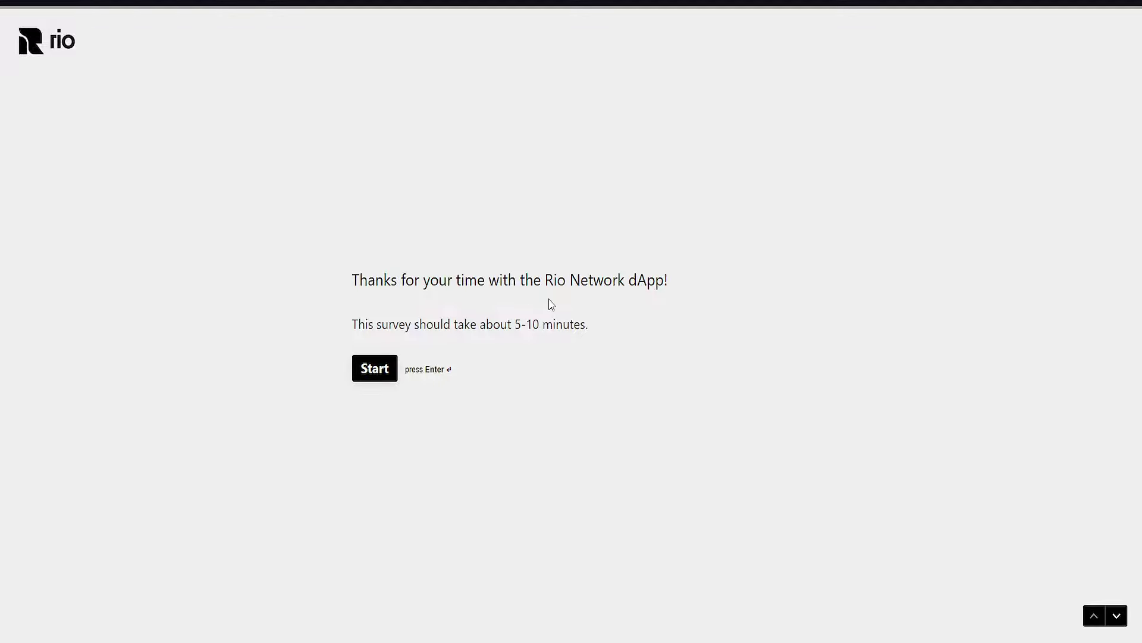
pyautogui.click(376, 368)
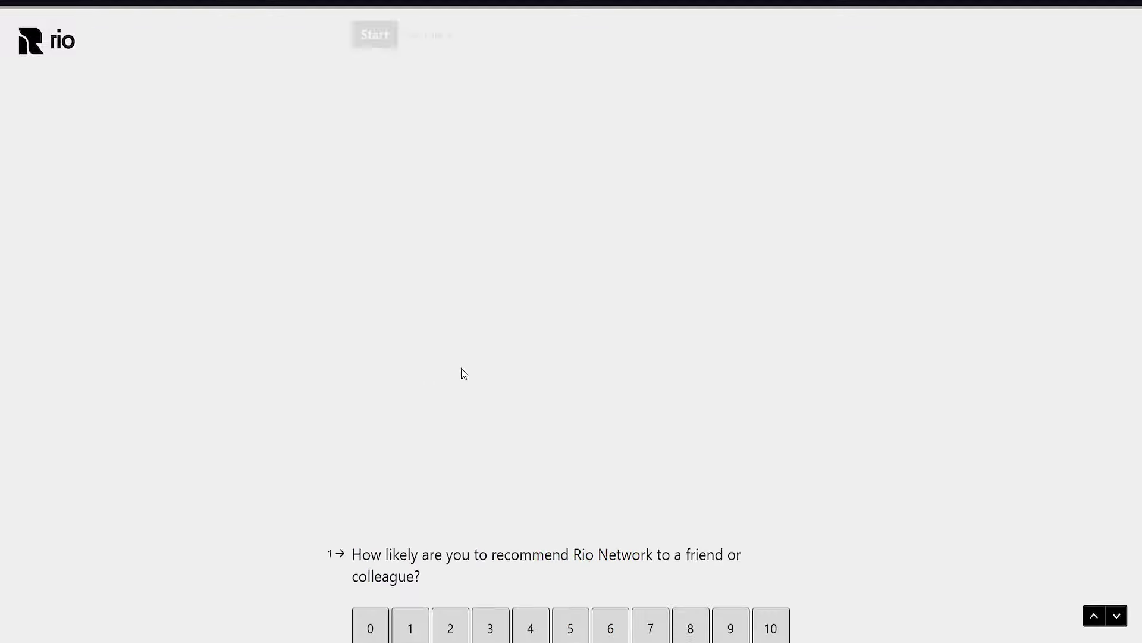
pyautogui.click(779, 337)
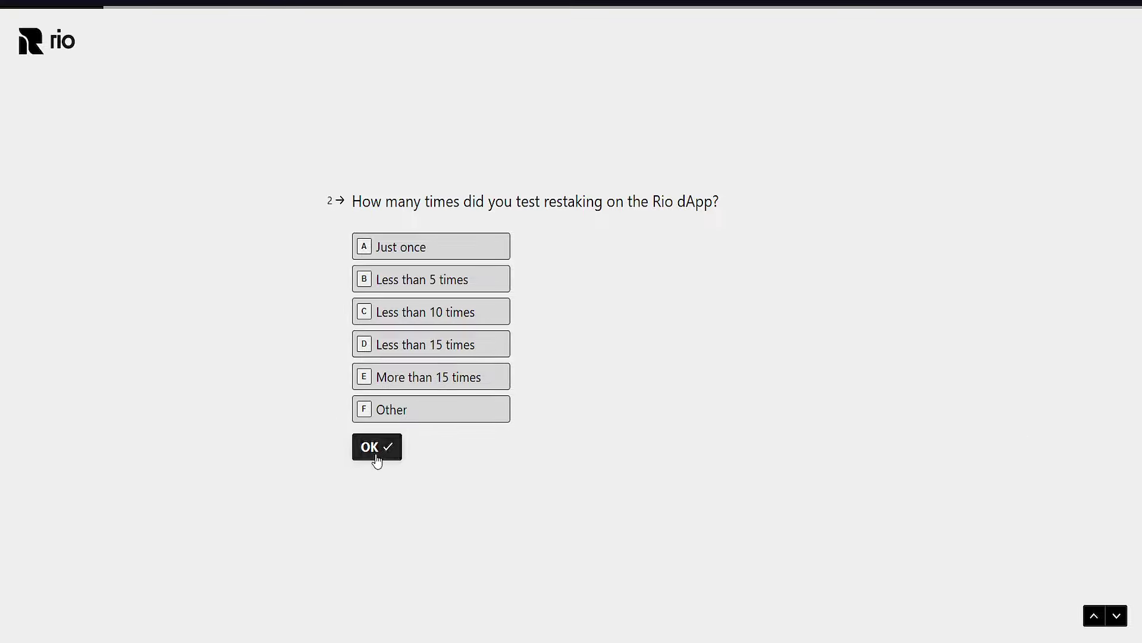
# Page through the survey questions on restaking frequency, wallet connection, the Restake menu and the restaking transaction without answering them
pyautogui.click(1116, 615)
pyautogui.click(1116, 616)
pyautogui.click(1117, 616)
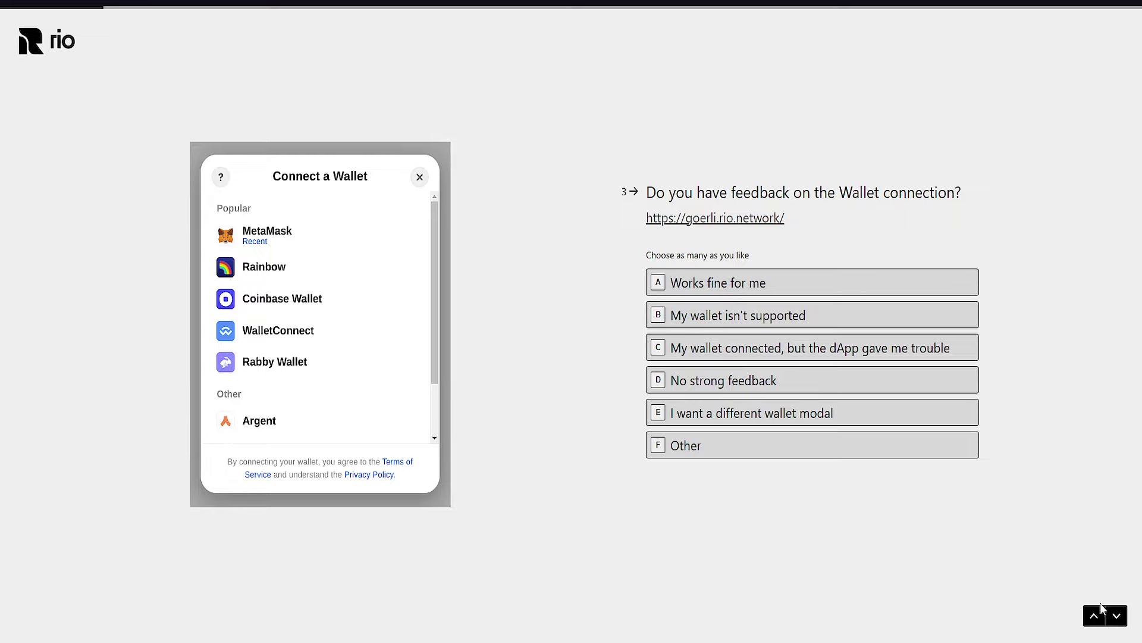
pyautogui.click(1117, 618)
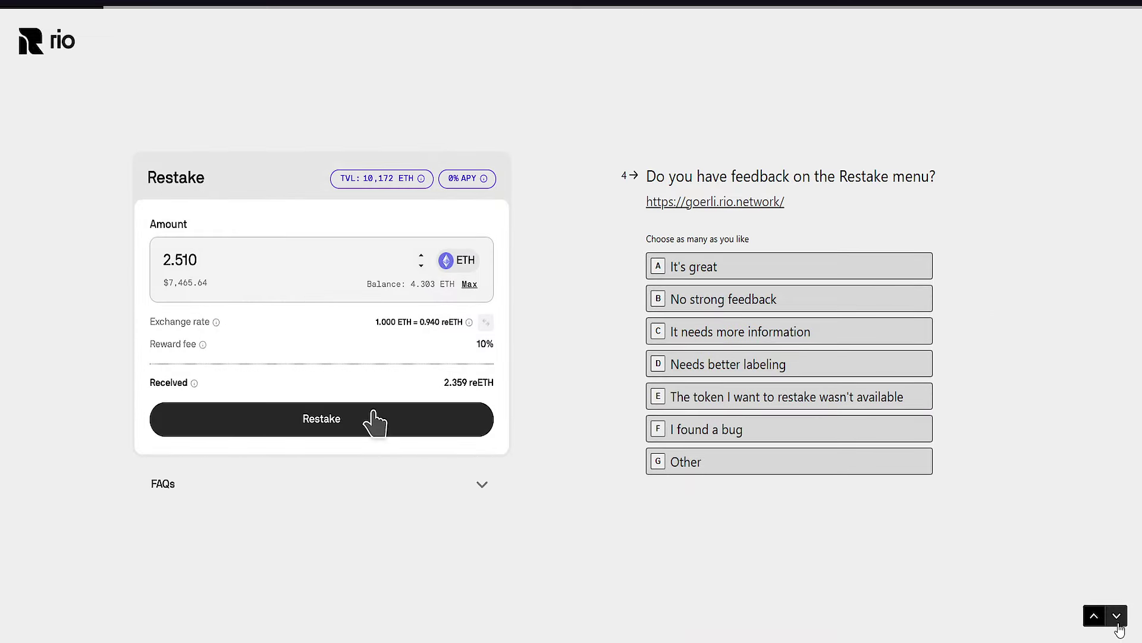
pyautogui.click(1117, 618)
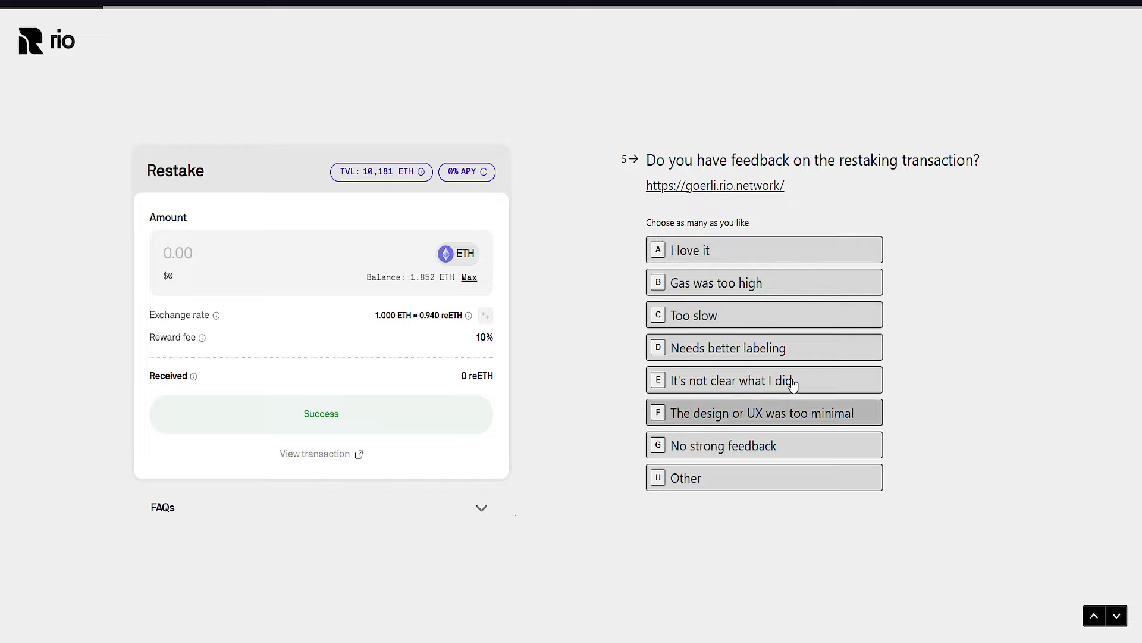
pyautogui.click(1117, 616)
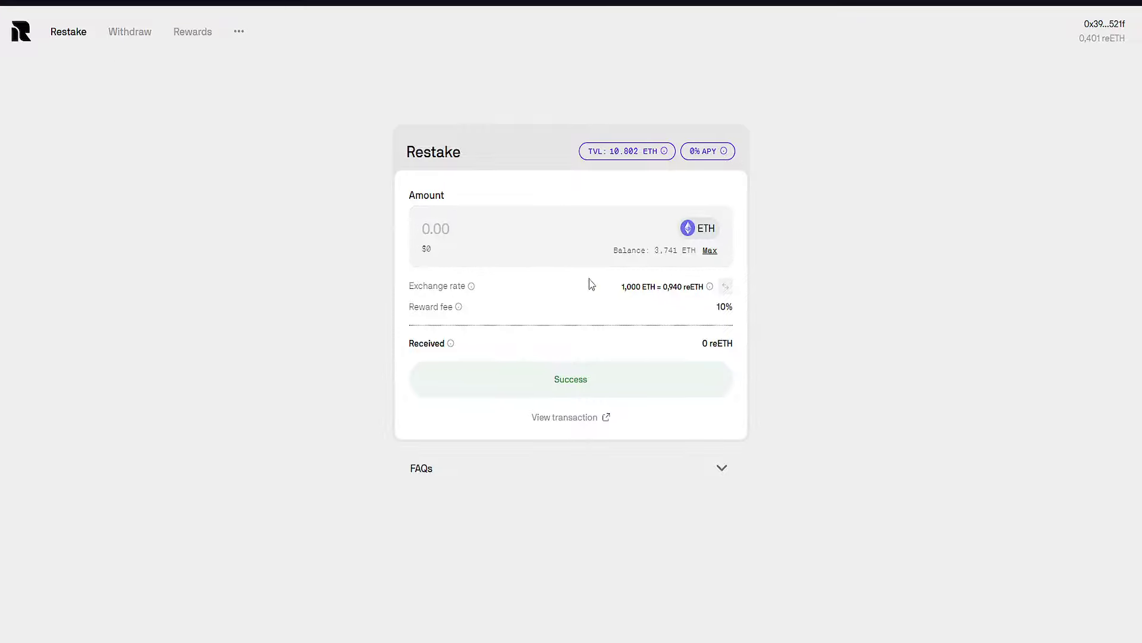
# Open the Rewards page in the Rio Network dApp and check the EigenLayer points and transaction history
pyautogui.click(192, 33)
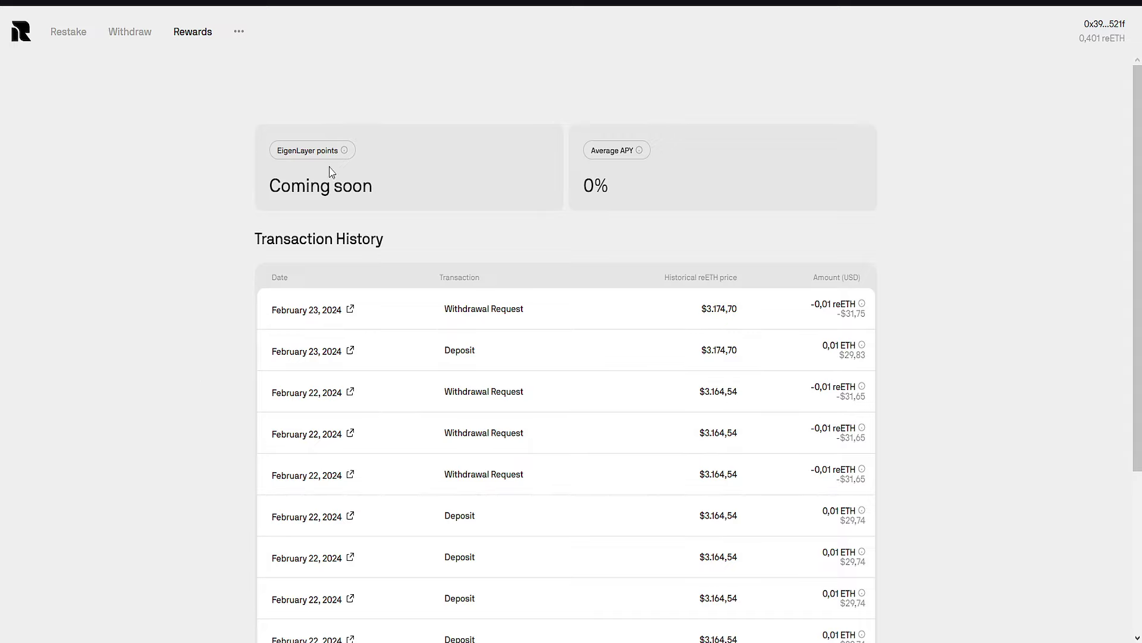
pyautogui.moveTo(345, 154)
pyautogui.scroll(-4, 464, 300)
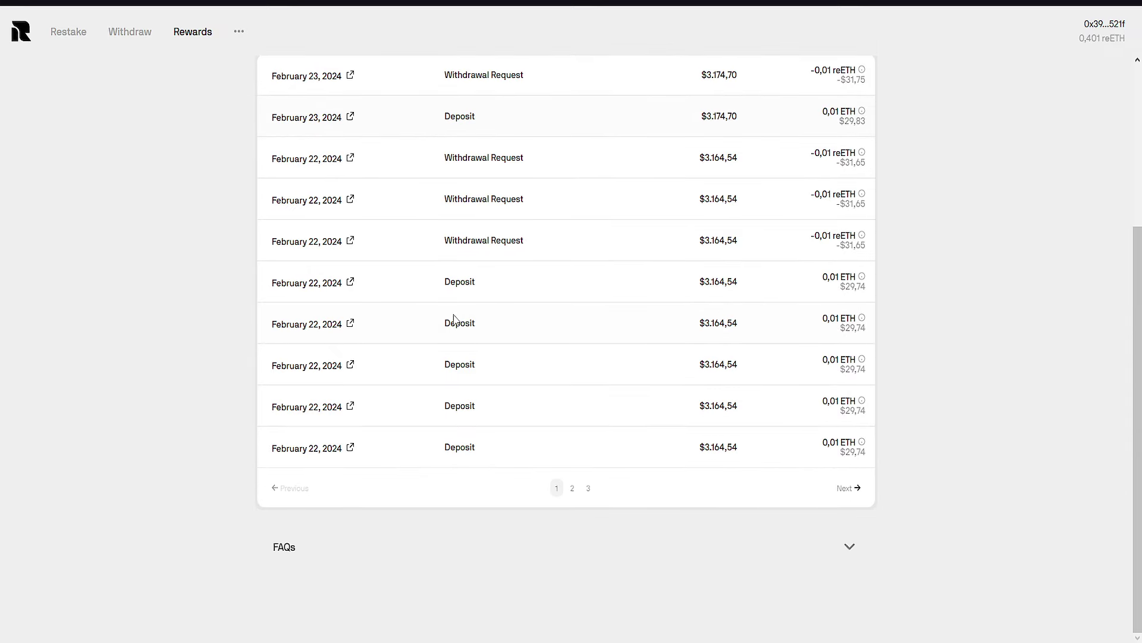
pyautogui.scroll(4, 345, 156)
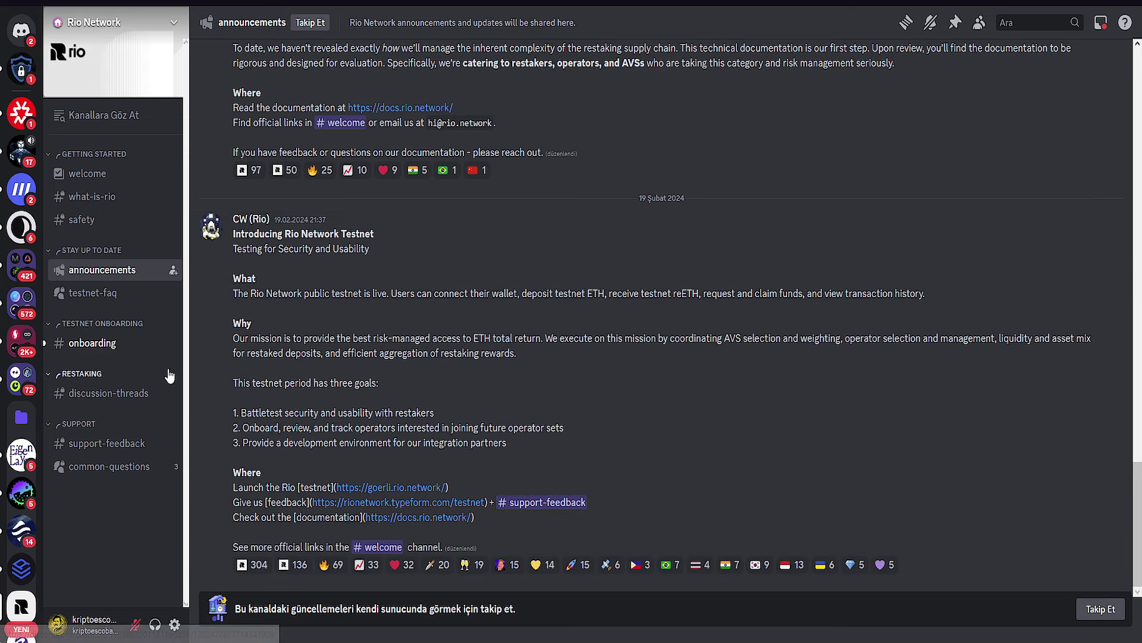
# Switch to the Rio Network Discord server and review its channels and the testnet introduction in announcements
pyautogui.moveTo(143, 307)
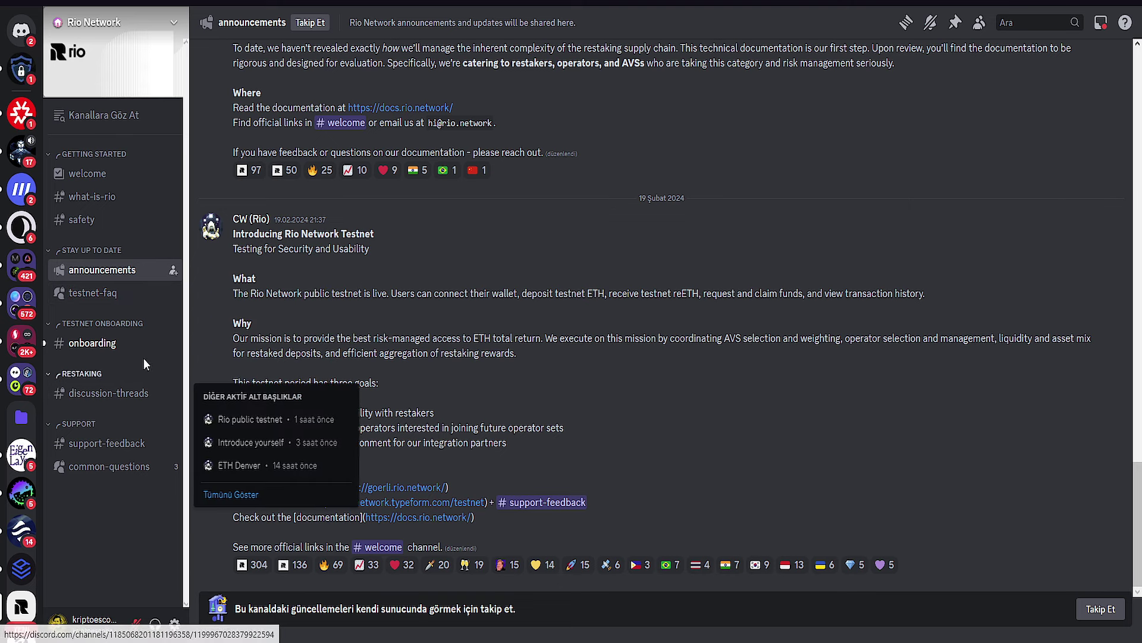
pyautogui.moveTo(149, 399)
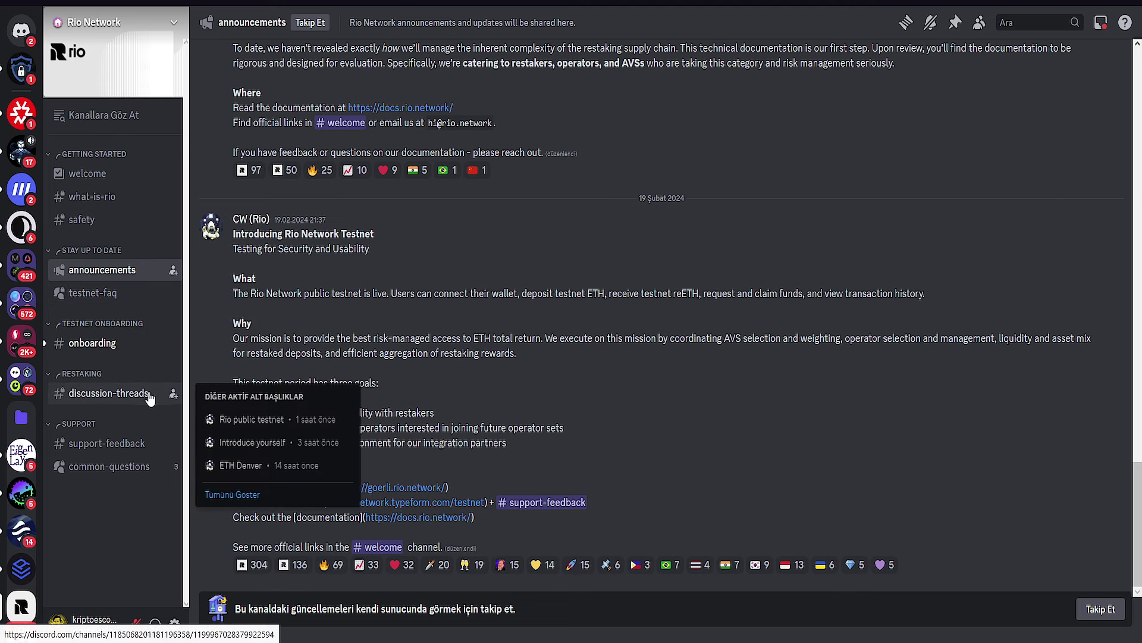
pyautogui.click(137, 447)
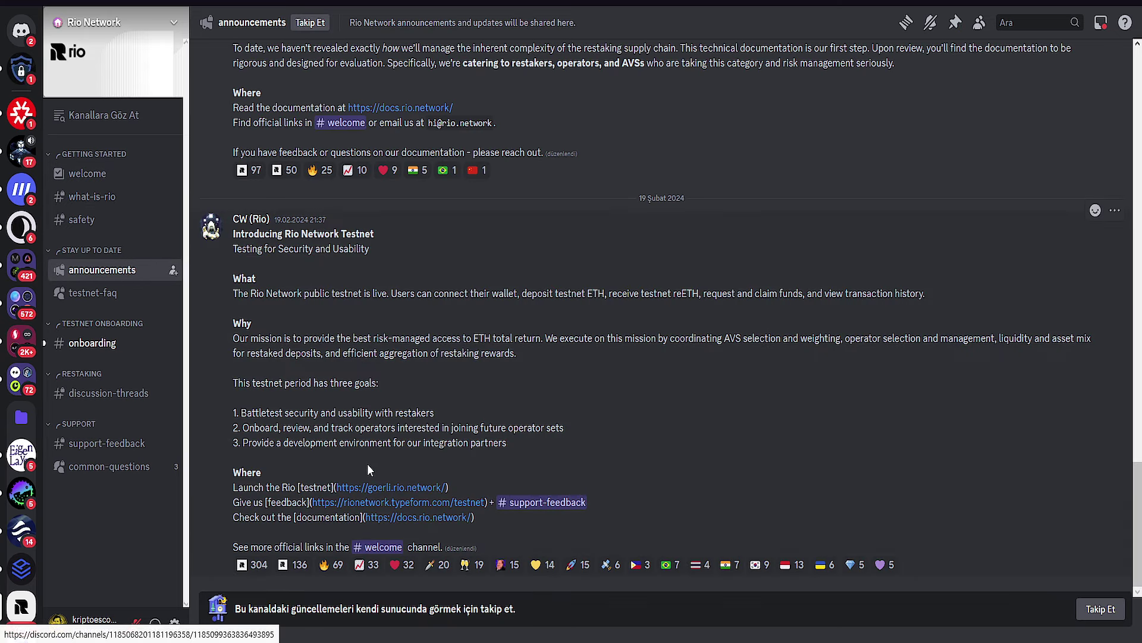
pyautogui.scroll(3, 375, 447)
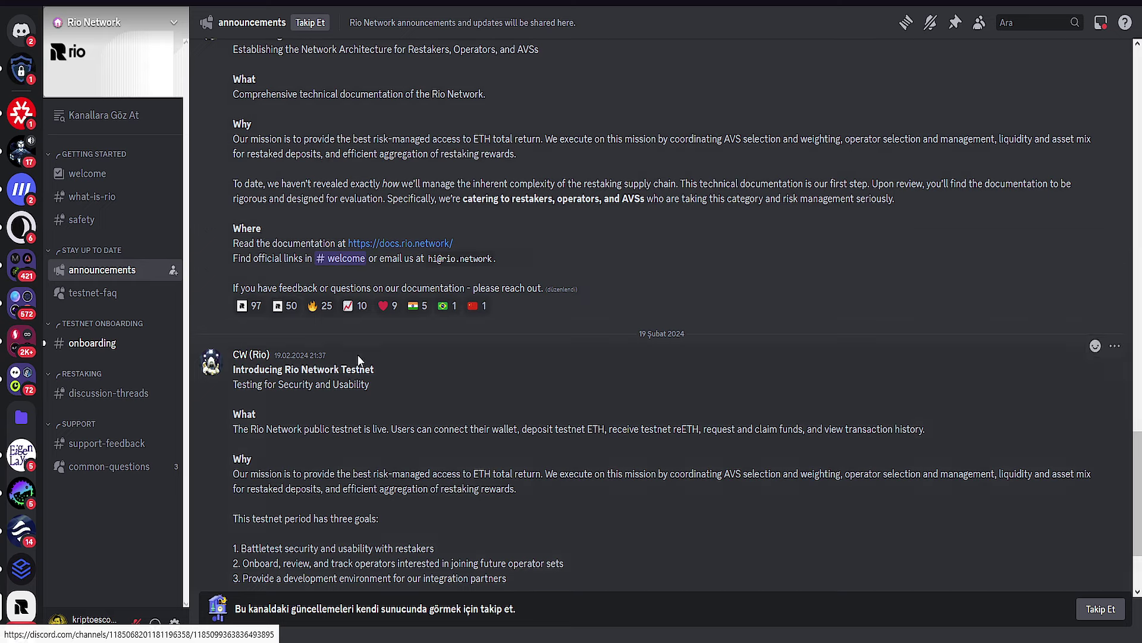
pyautogui.scroll(-3, 366, 407)
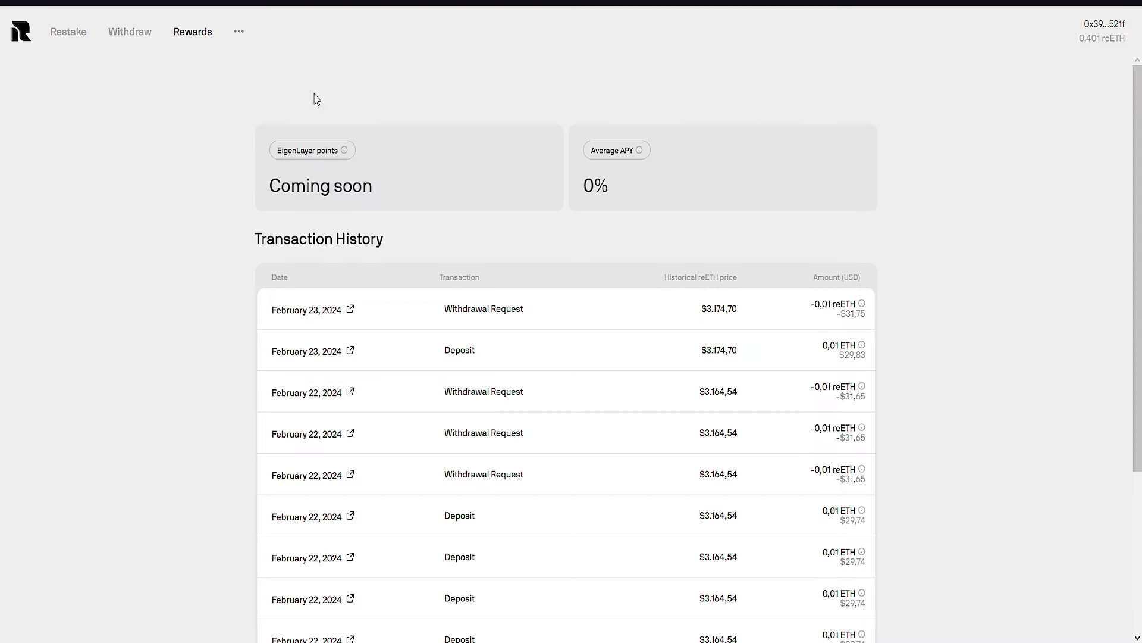
# Return to the Rewards page and check the transaction history for the latest deposits and claim
pyautogui.scroll(-4, 547, 412)
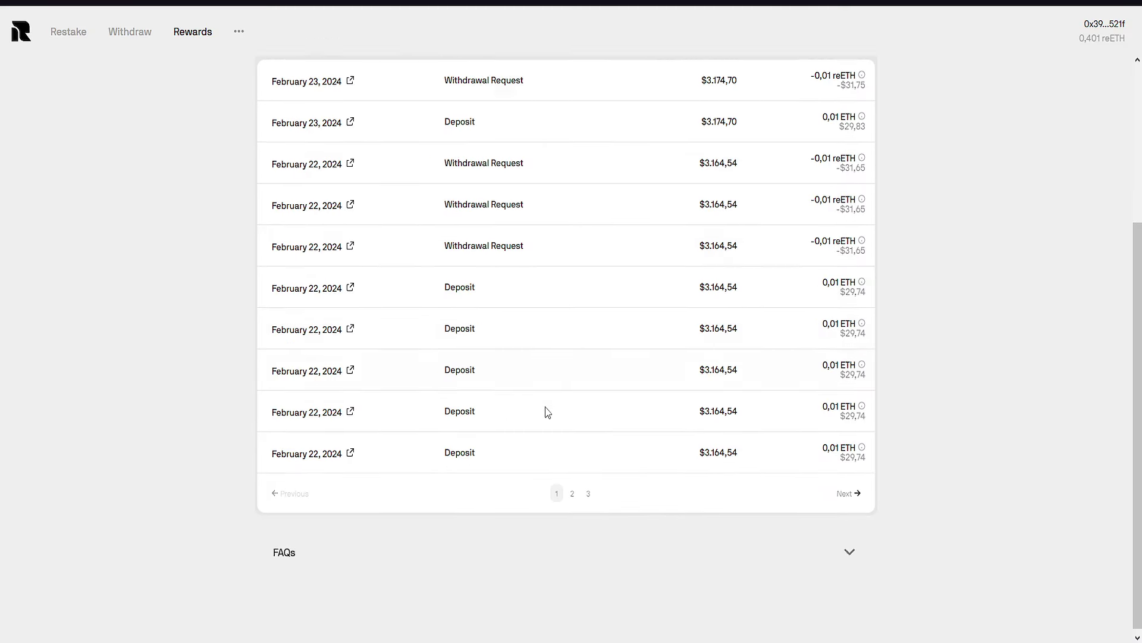
pyautogui.scroll(5, 547, 411)
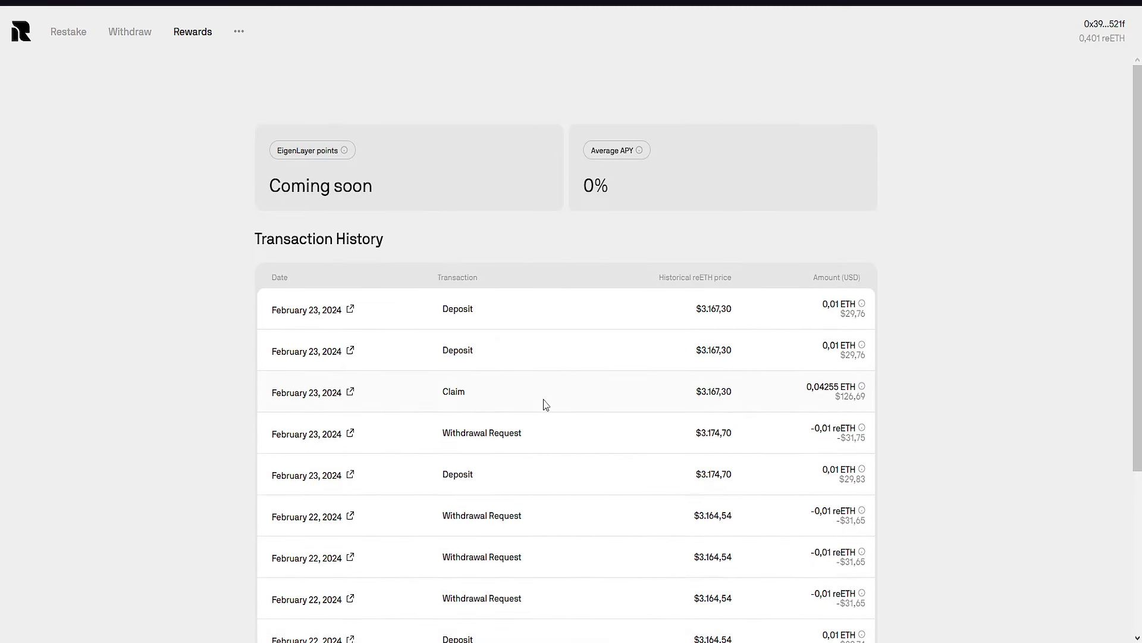
pyautogui.scroll(-2, 340, 426)
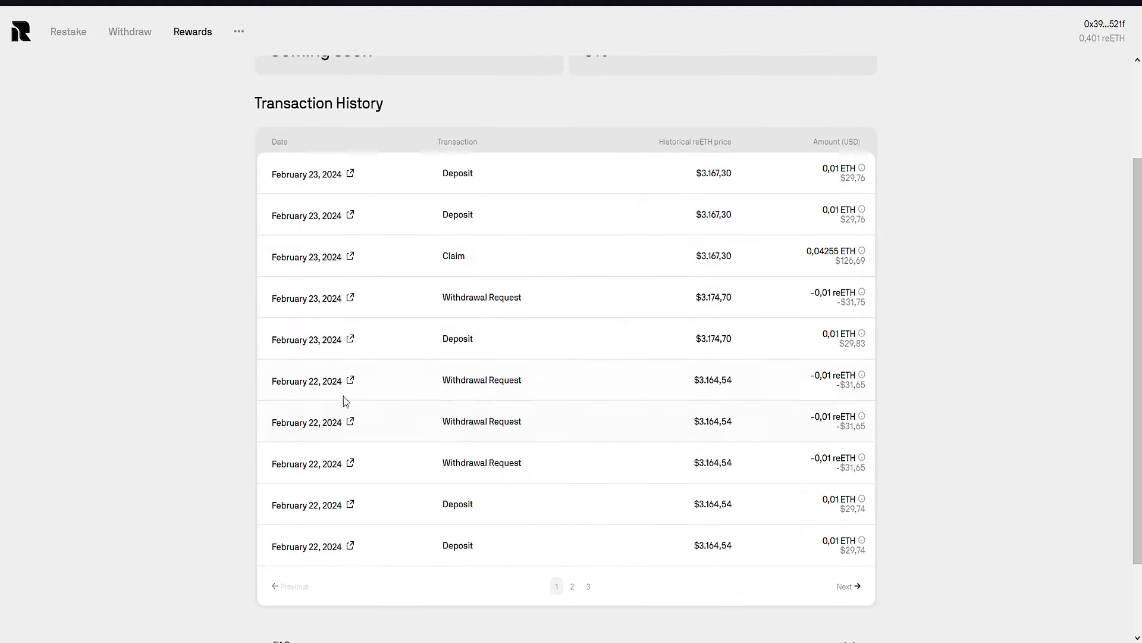
pyautogui.scroll(2, 407, 419)
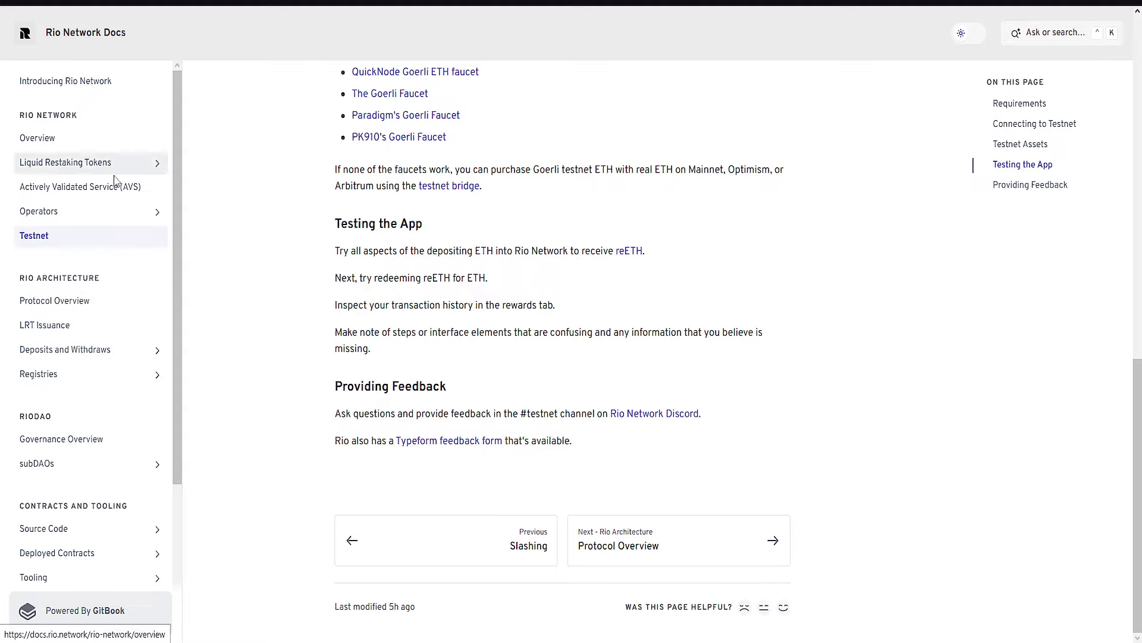
# Go back to Rio Network Docs, look over the documentation sections and links, and review the Testnet guide from its end upward
pyautogui.scroll(-4, 102, 376)
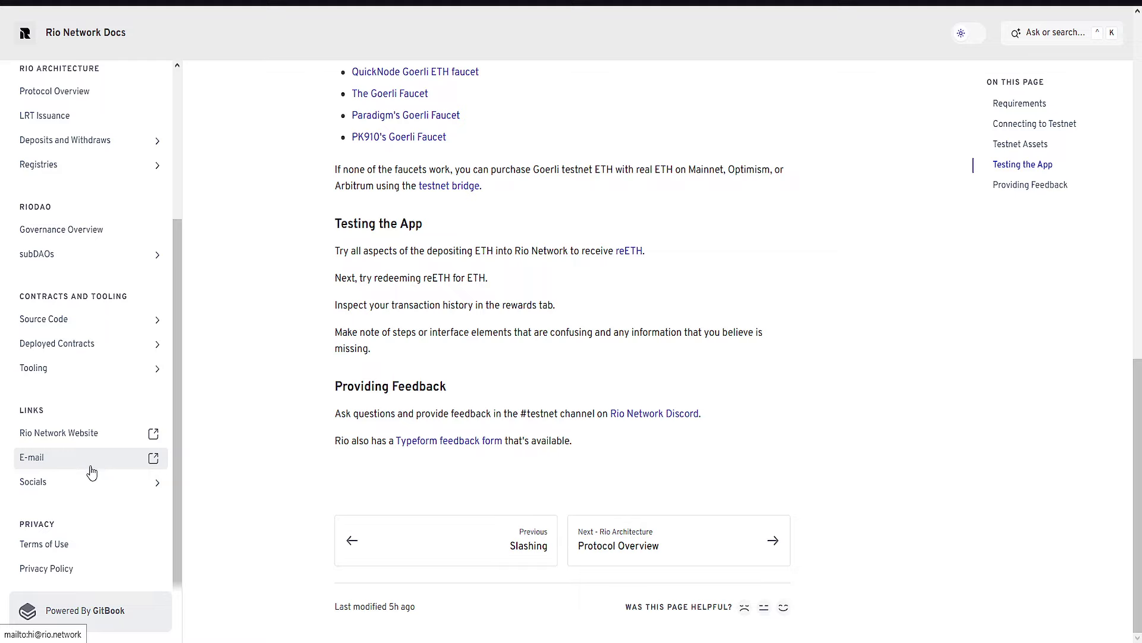
pyautogui.scroll(3, 92, 471)
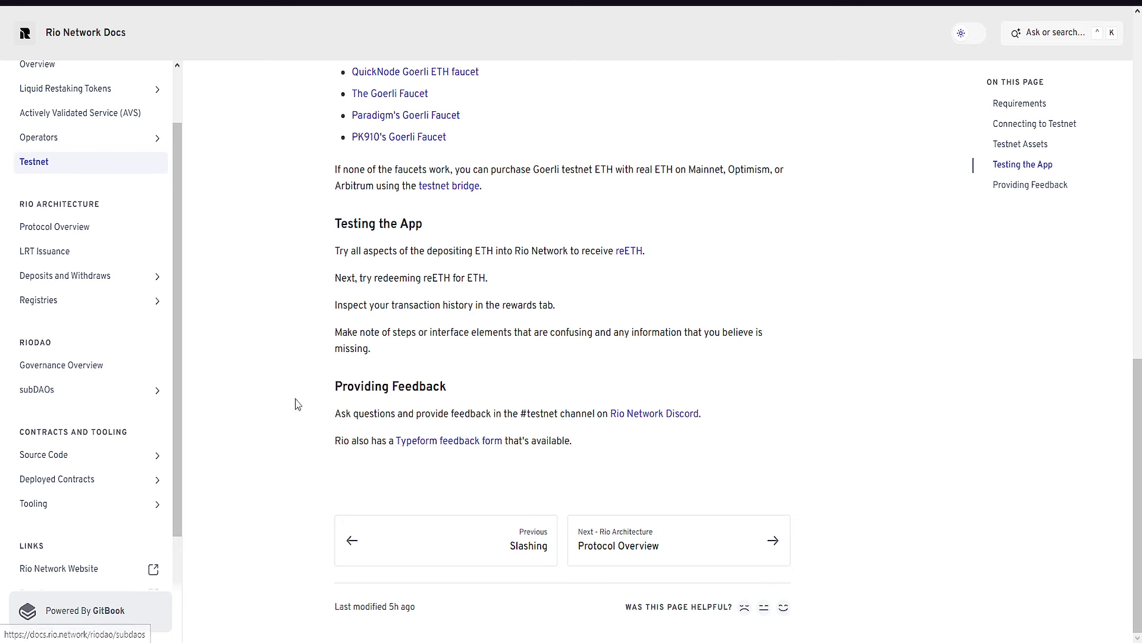
pyautogui.scroll(2, 357, 393)
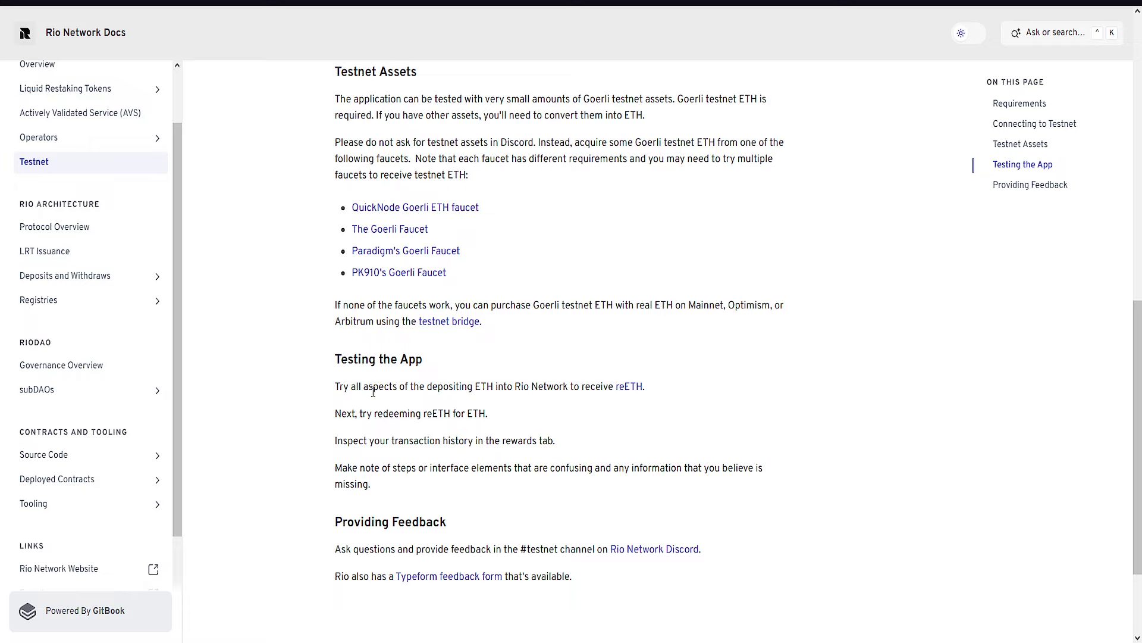
pyautogui.scroll(6, 373, 391)
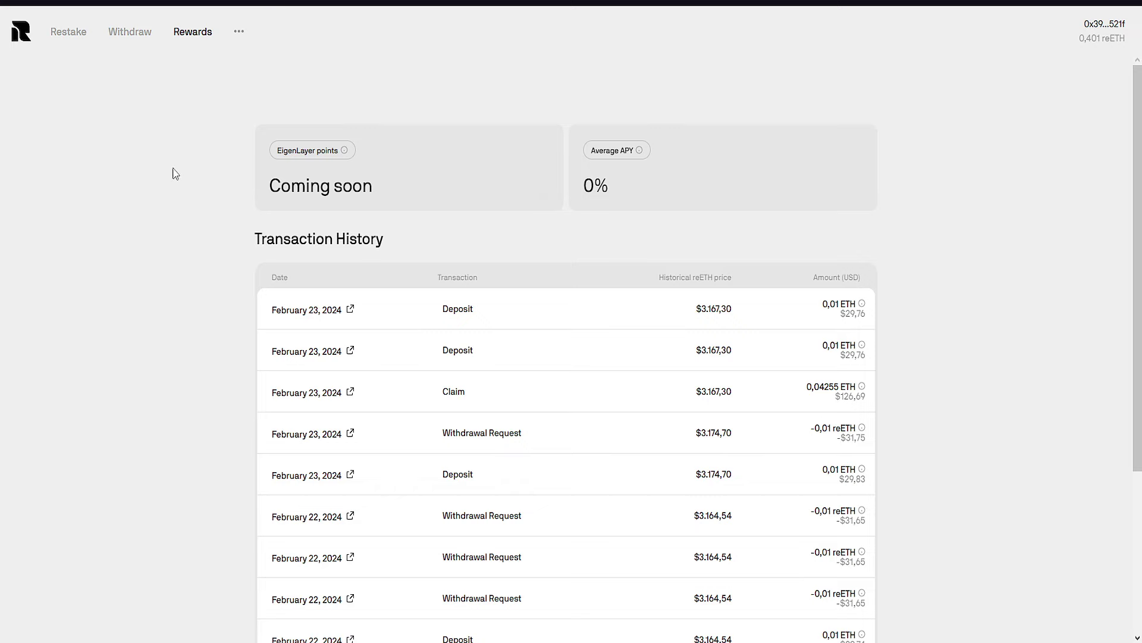
# Open the Restake page, switch to the own profile on X, and review the posts on PYTH voting, the DeBank badge and the Analog testnet
pyautogui.click(80, 35)
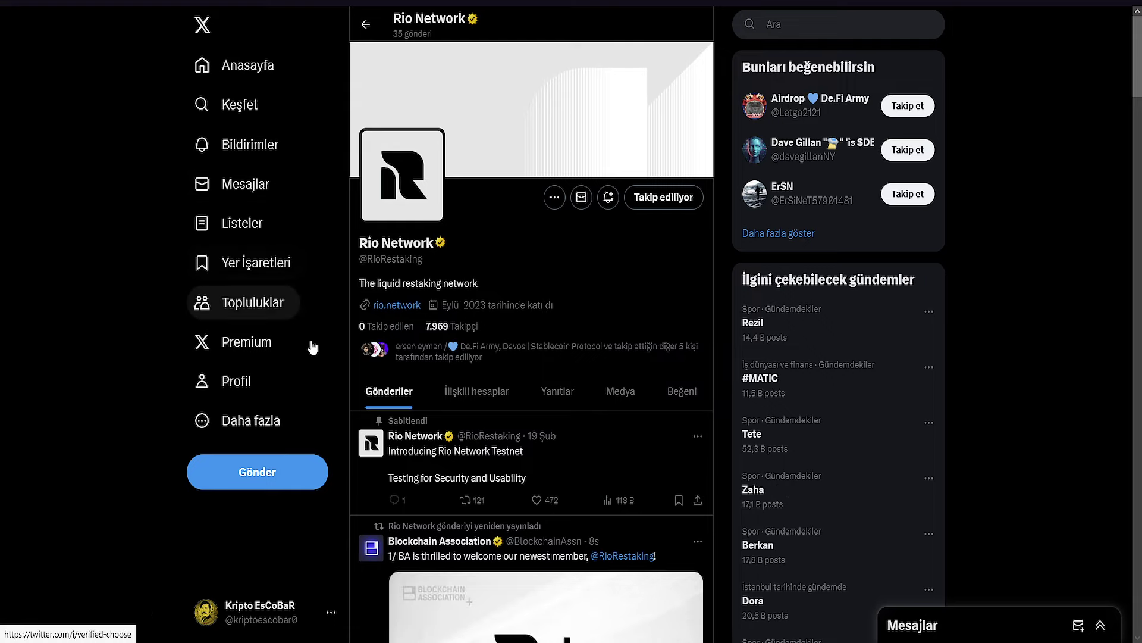
pyautogui.click(254, 394)
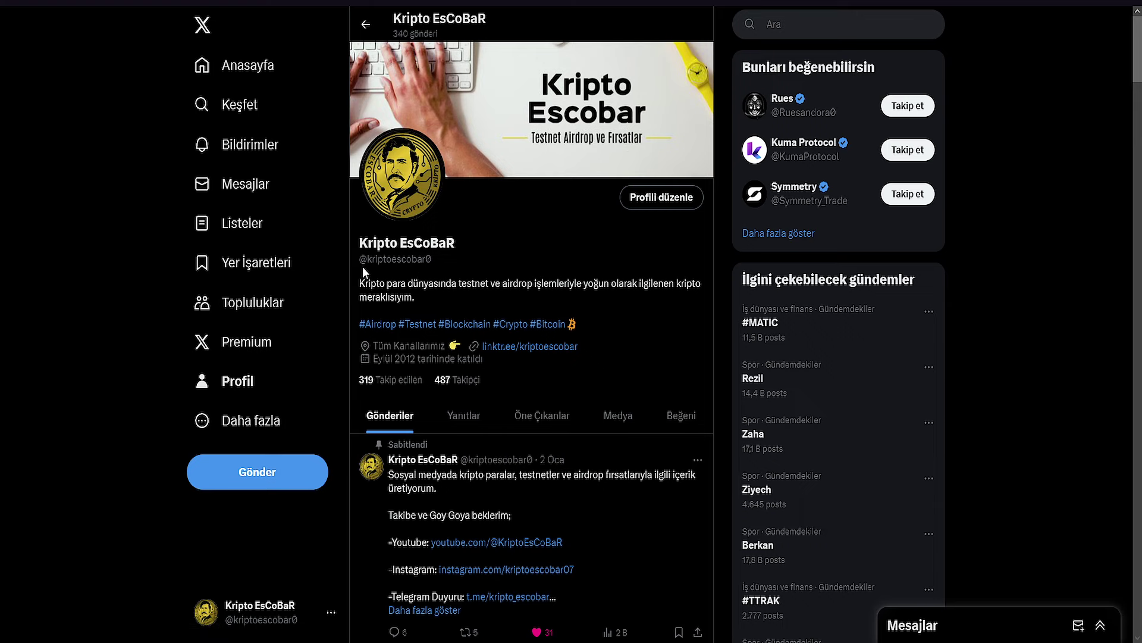
pyautogui.scroll(-6, 450, 327)
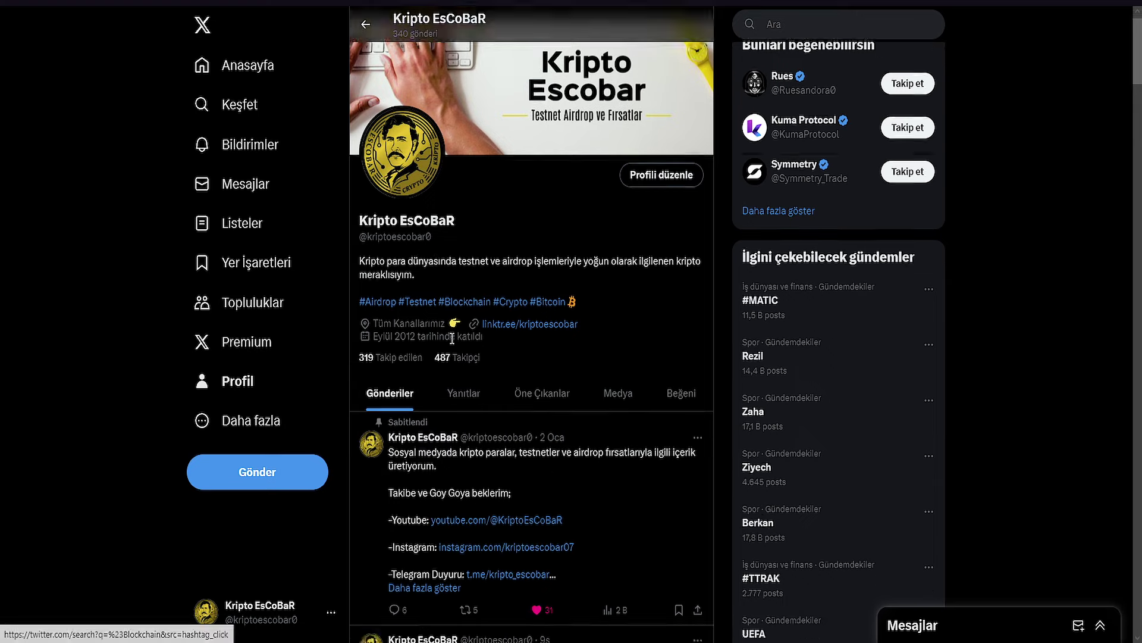
pyautogui.scroll(-2, 503, 294)
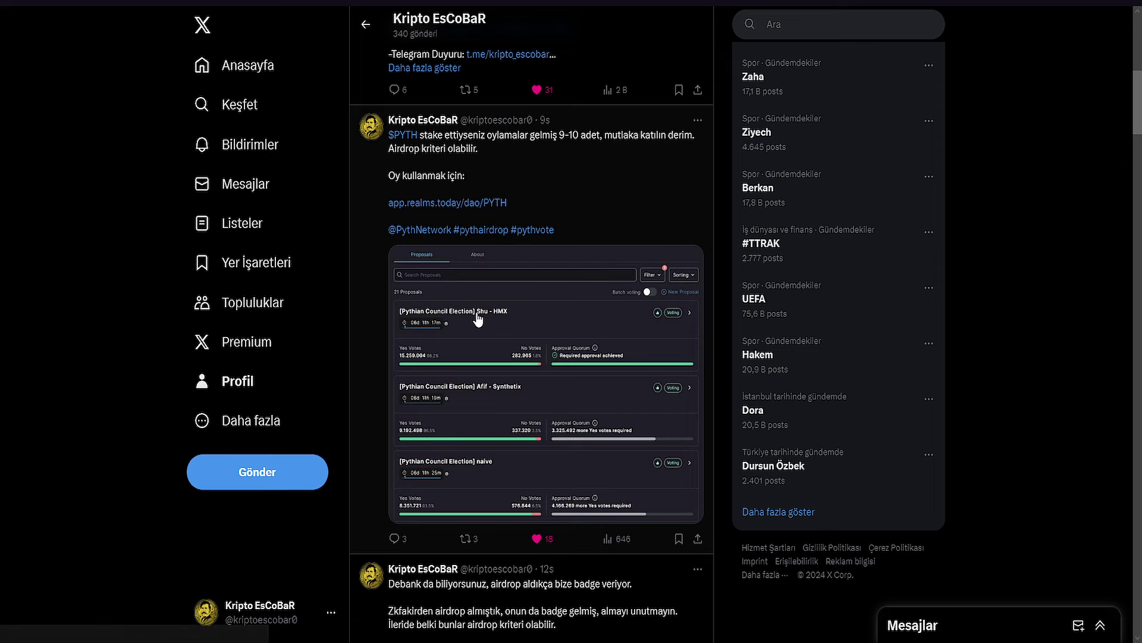
pyautogui.scroll(-2, 512, 300)
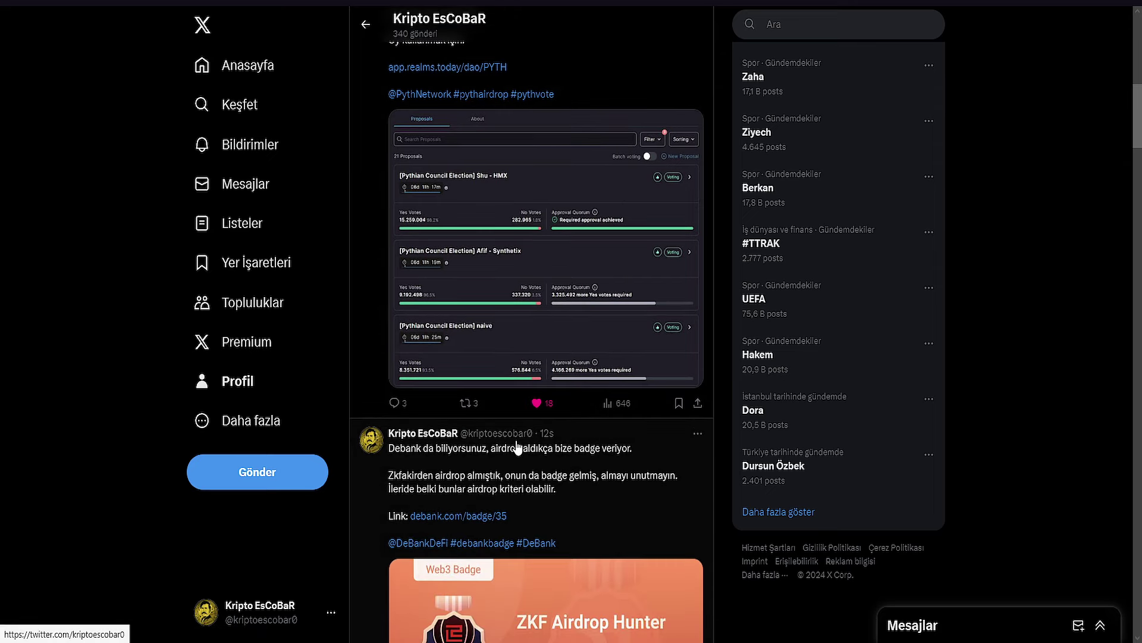
pyautogui.scroll(2, 510, 286)
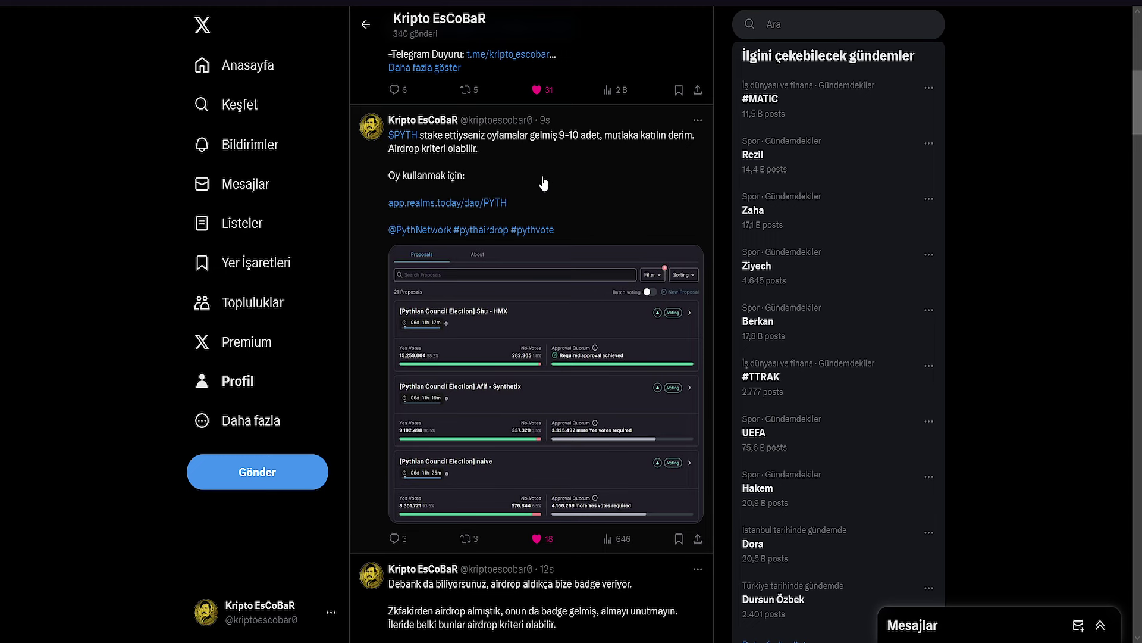
pyautogui.scroll(-4, 508, 466)
pyautogui.scroll(-2, 489, 442)
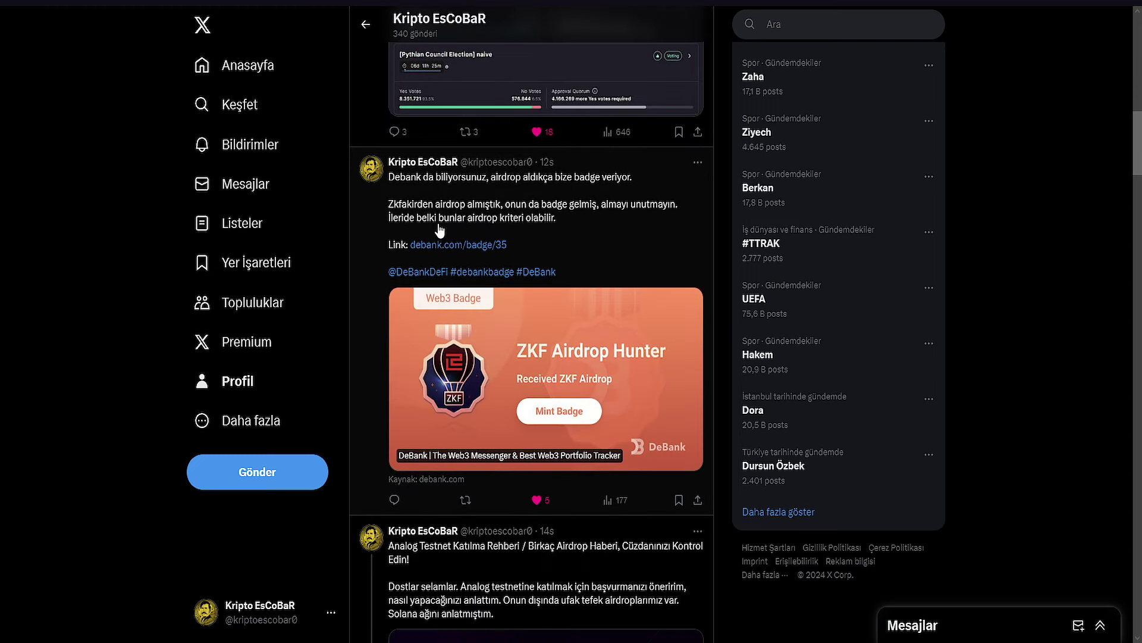
pyautogui.scroll(2, 464, 185)
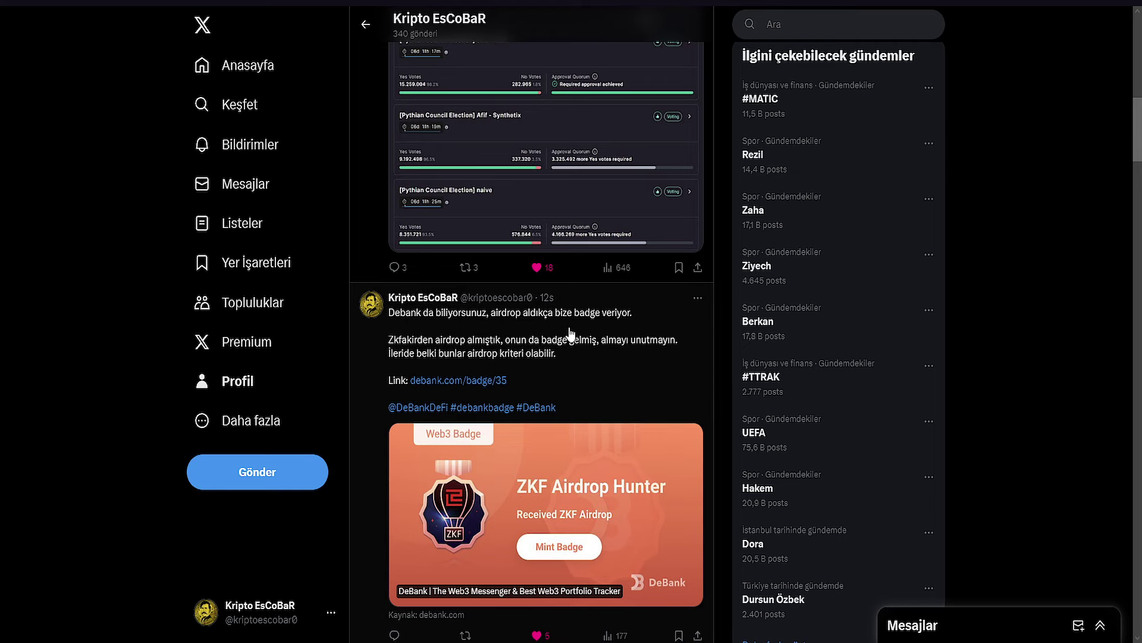
pyautogui.scroll(-4, 512, 376)
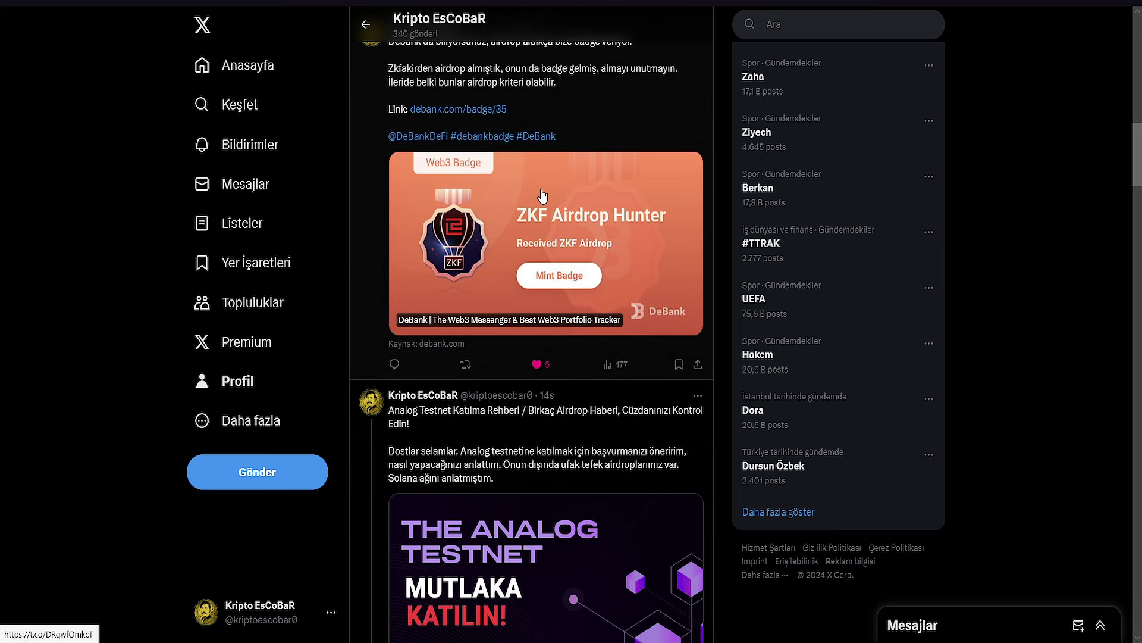
pyautogui.scroll(2, 545, 189)
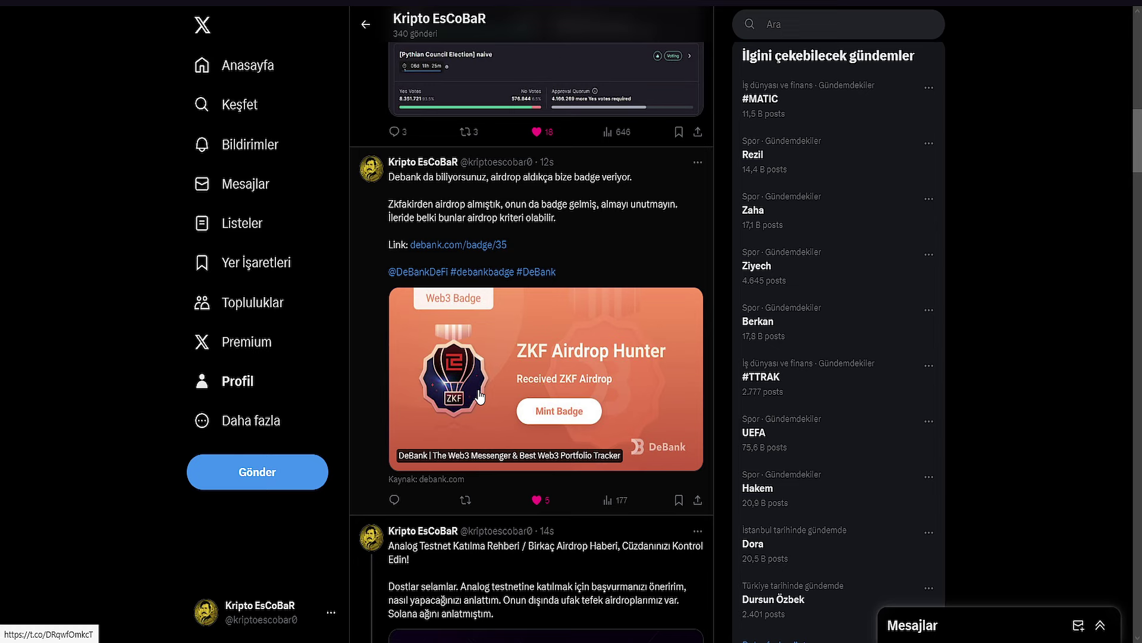
pyautogui.scroll(-3, 480, 396)
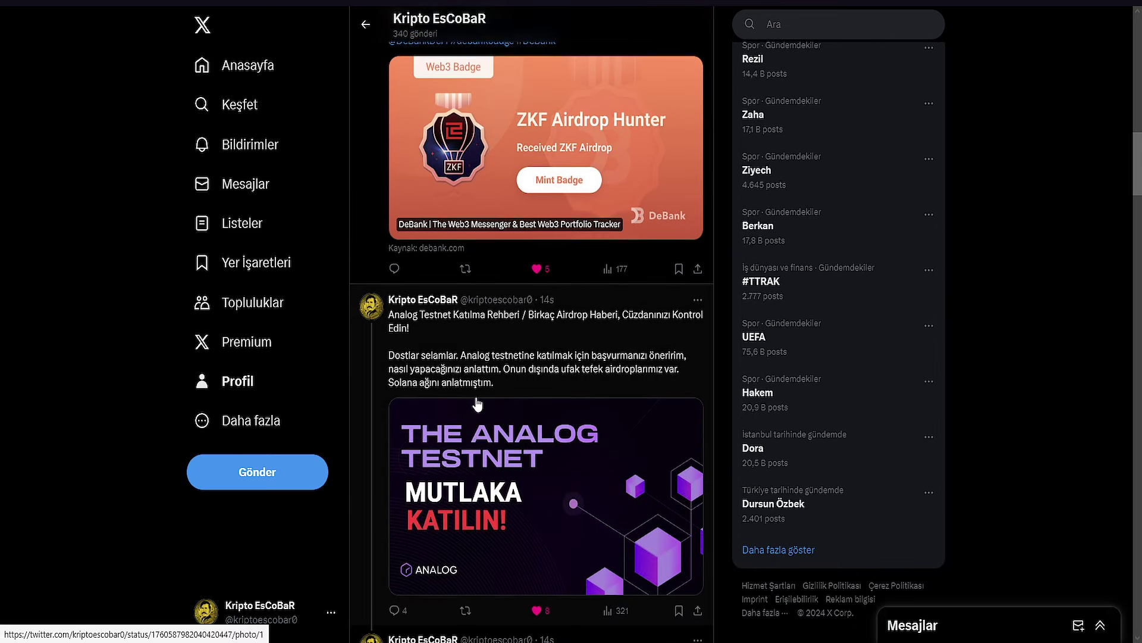
pyautogui.scroll(3, 477, 404)
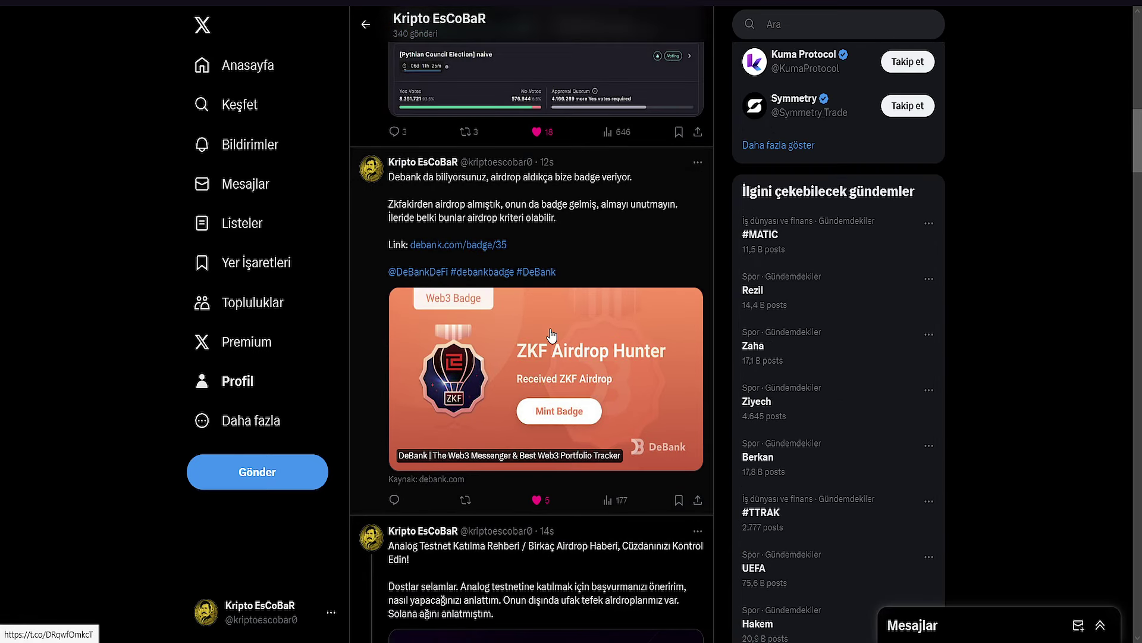
# Review the profile's older posts down to the DOP week 4 Galxe quiz answers and return to the newest posts
pyautogui.scroll(-10, 436, 355)
pyautogui.scroll(-5, 524, 392)
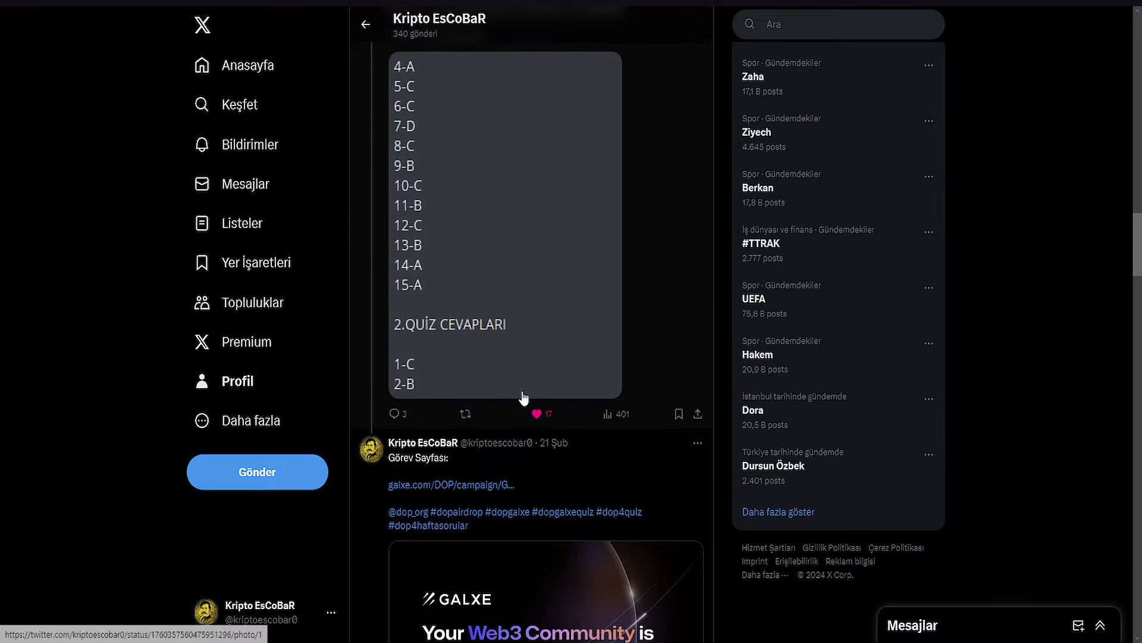
pyautogui.scroll(13, 523, 391)
pyautogui.scroll(-9, 512, 388)
pyautogui.scroll(-4, 511, 387)
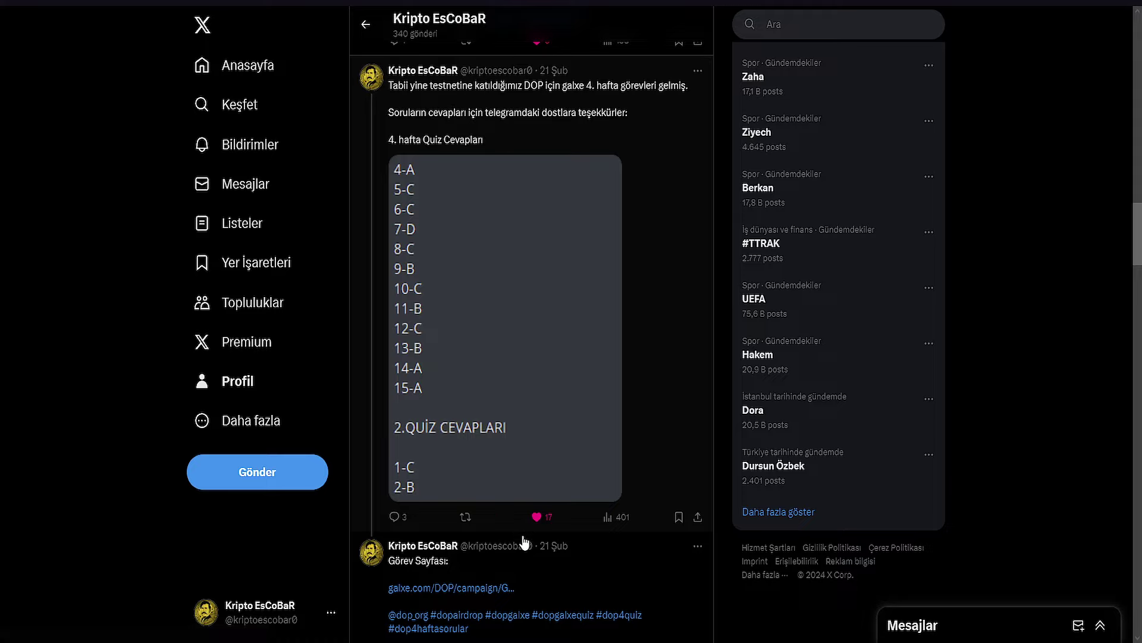
pyautogui.scroll(12, 470, 453)
pyautogui.scroll(12, 491, 411)
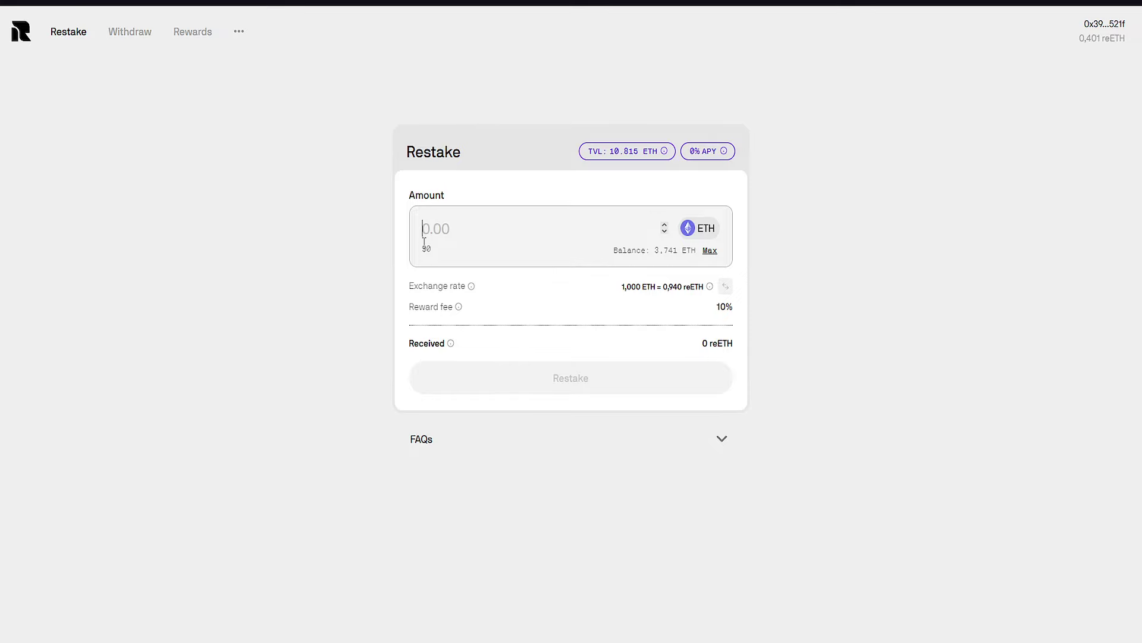
# Submit a restake of 0.01 ETH in the Rio Network dApp and approve the transaction in MetaMask
pyautogui.write('1')
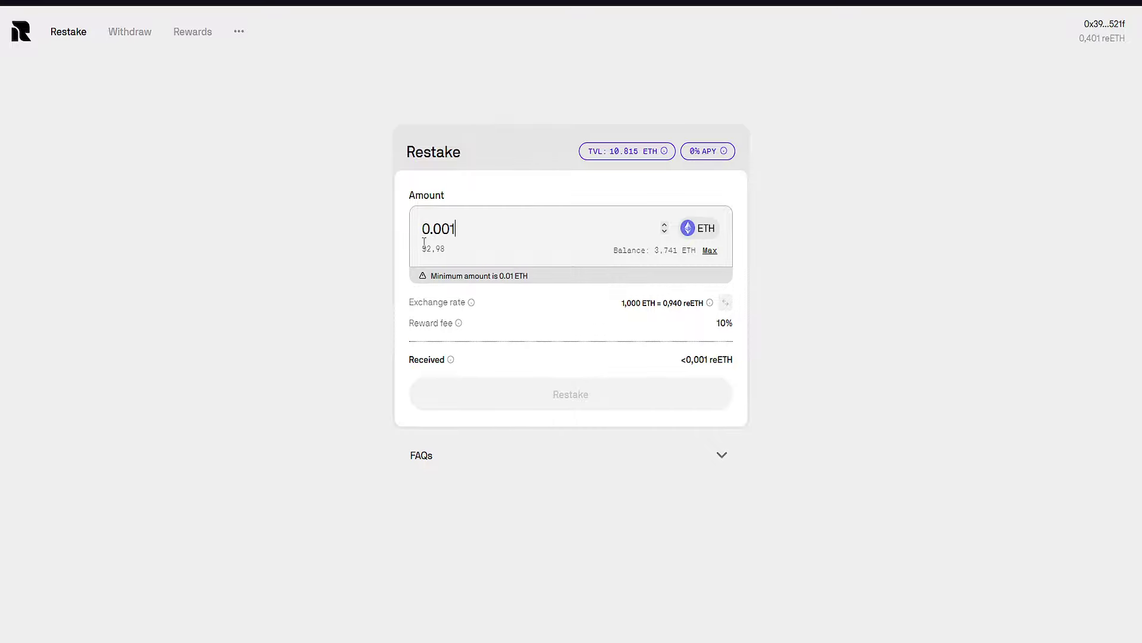
pyautogui.press('BackSpace')
pyautogui.press('BackSpace')
pyautogui.write('1')
pyautogui.click(533, 381)
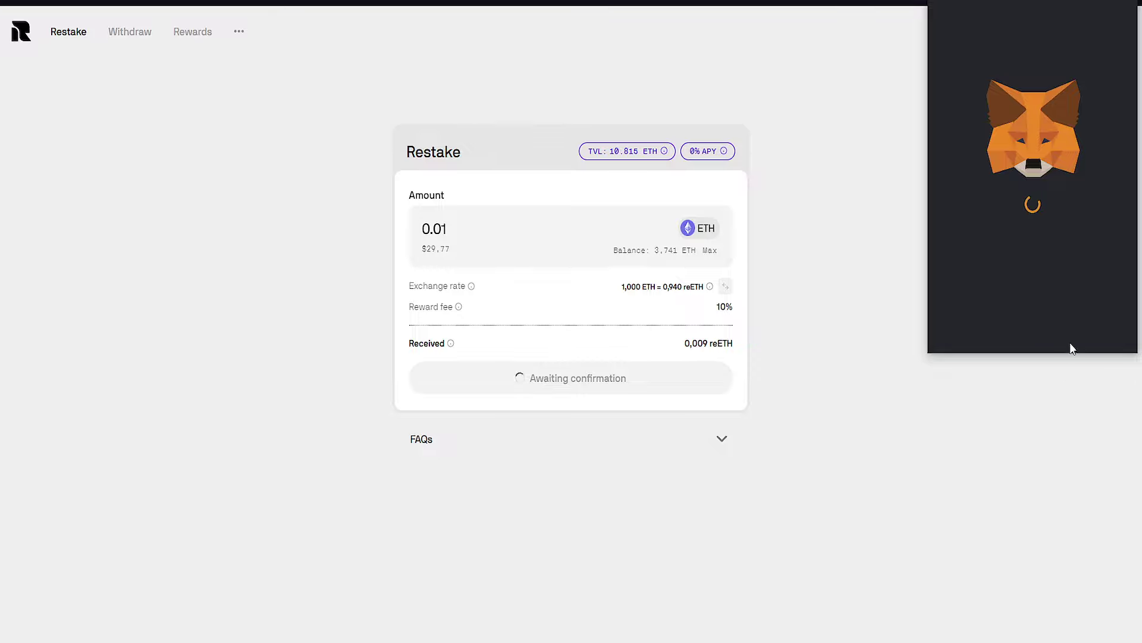
pyautogui.scroll(-2, 1072, 326)
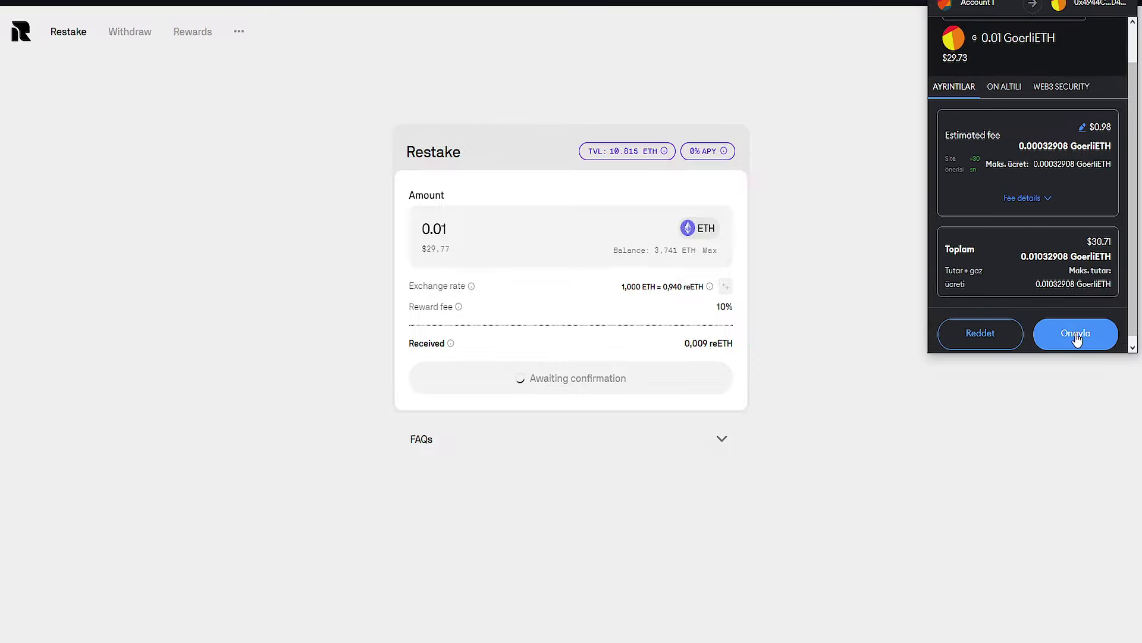